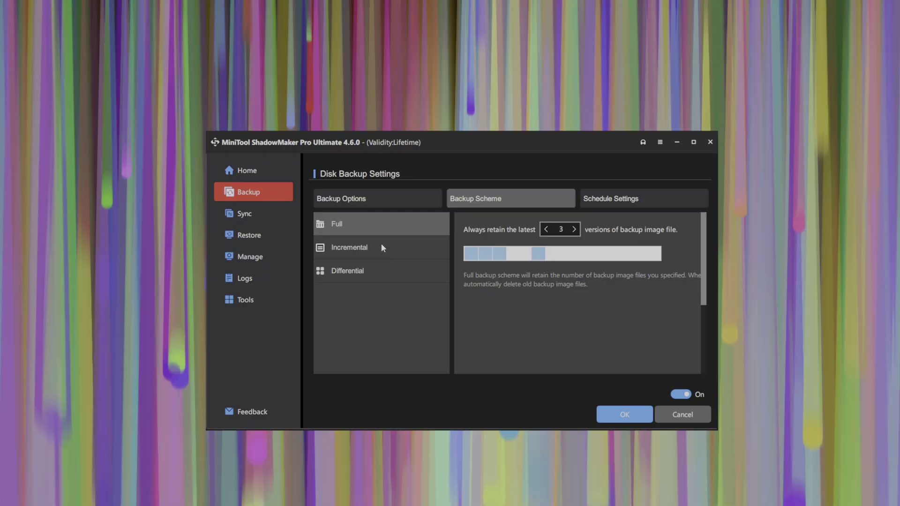
Step: Switch the disk backup scheme to Differential and turn on a Daily schedule starting at 0:00
click(381, 247)
click(395, 278)
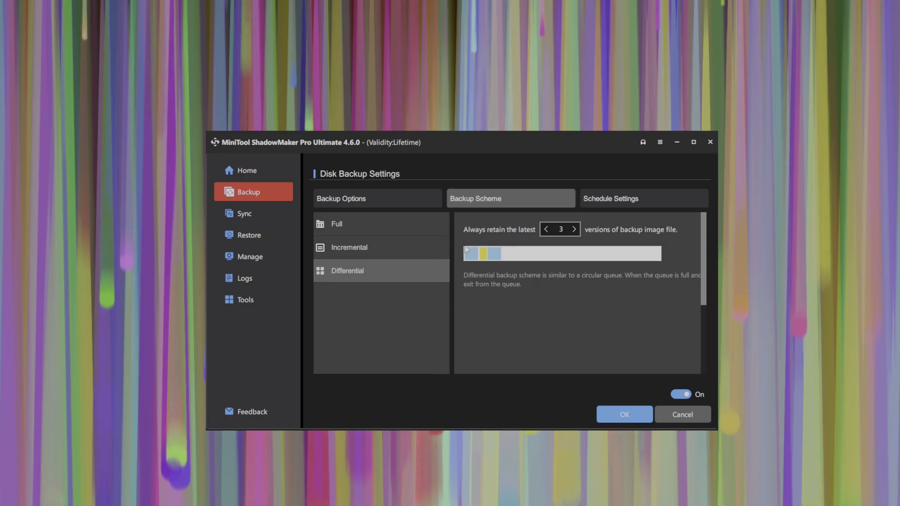
click(611, 200)
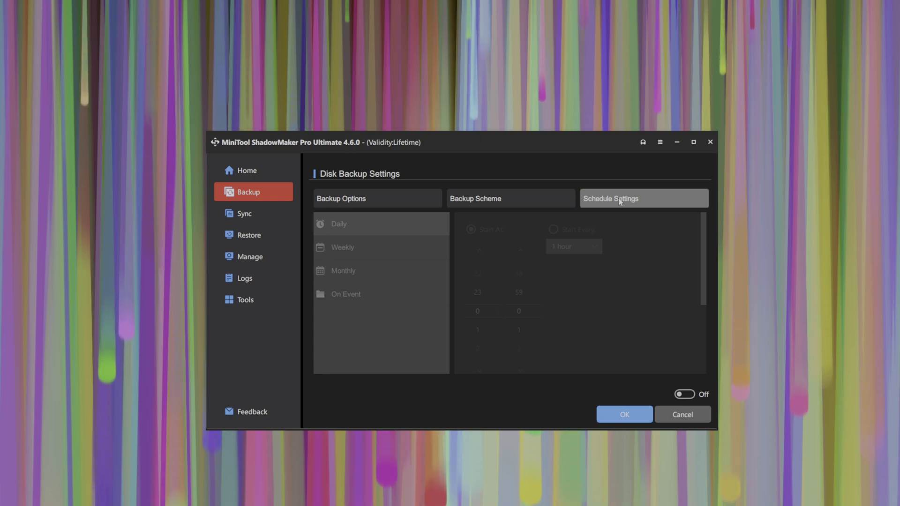
click(681, 395)
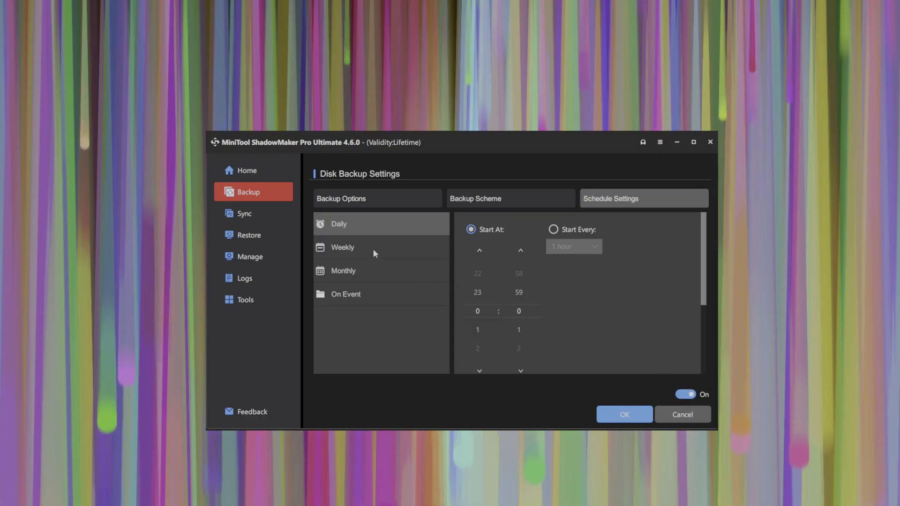
click(389, 200)
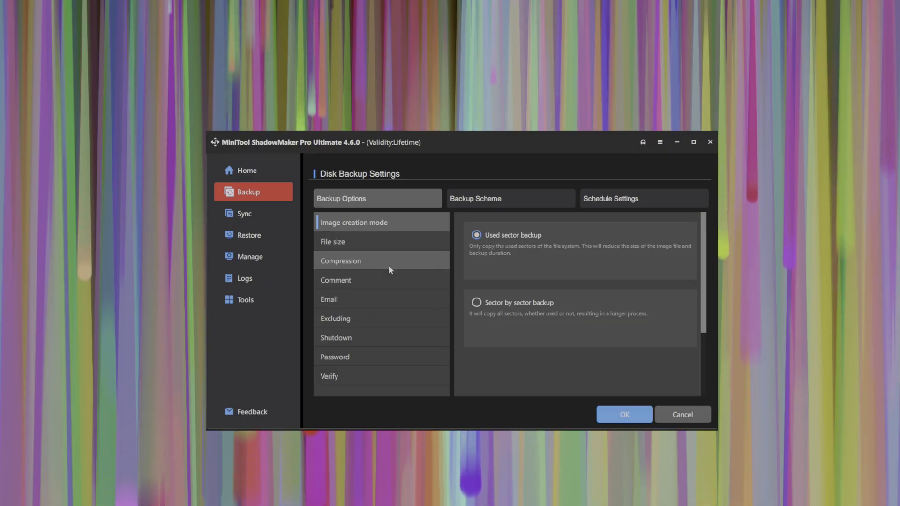
Step: Review the image file size, compression level and comment options, leaving the defaults
scroll(558, 291, down, 1)
click(370, 238)
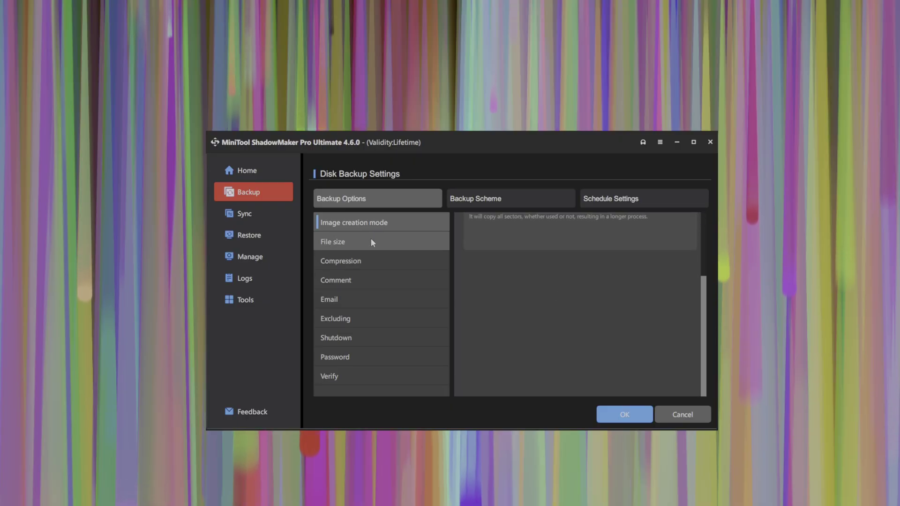
scroll(561, 307, down, 3)
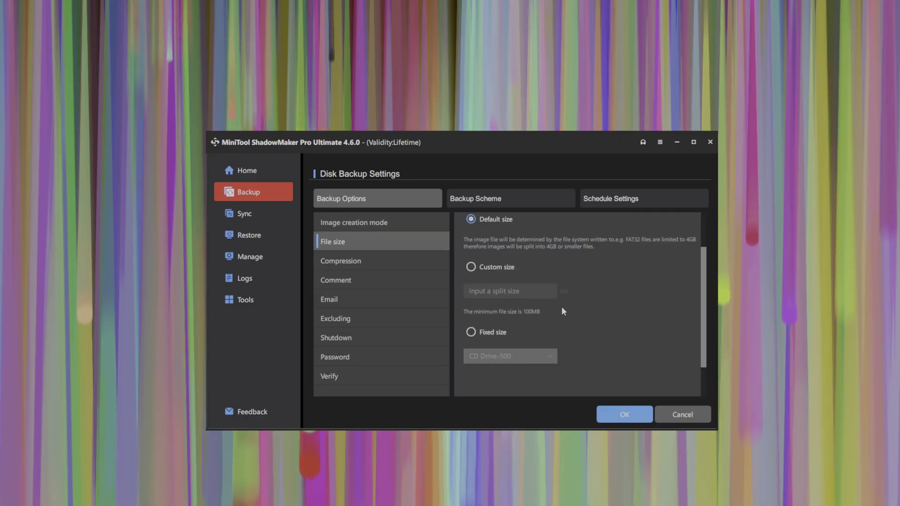
scroll(561, 306, up, 3)
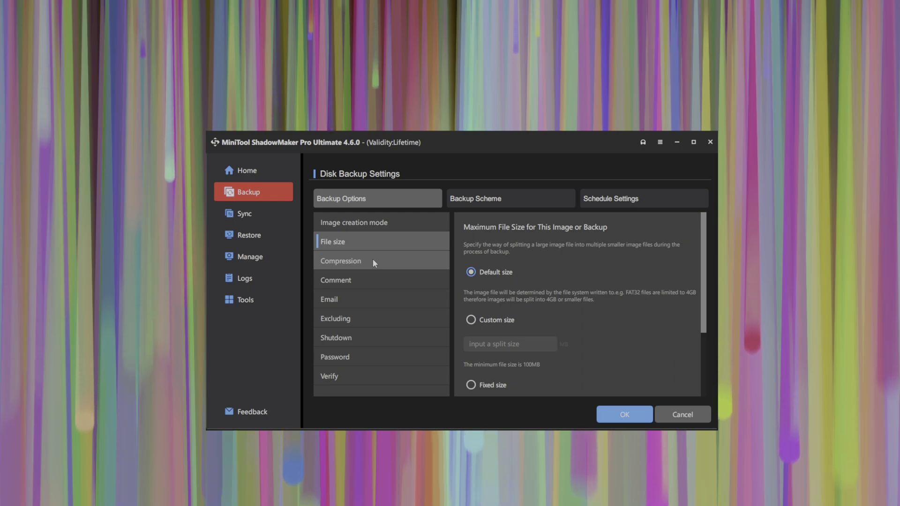
click(373, 262)
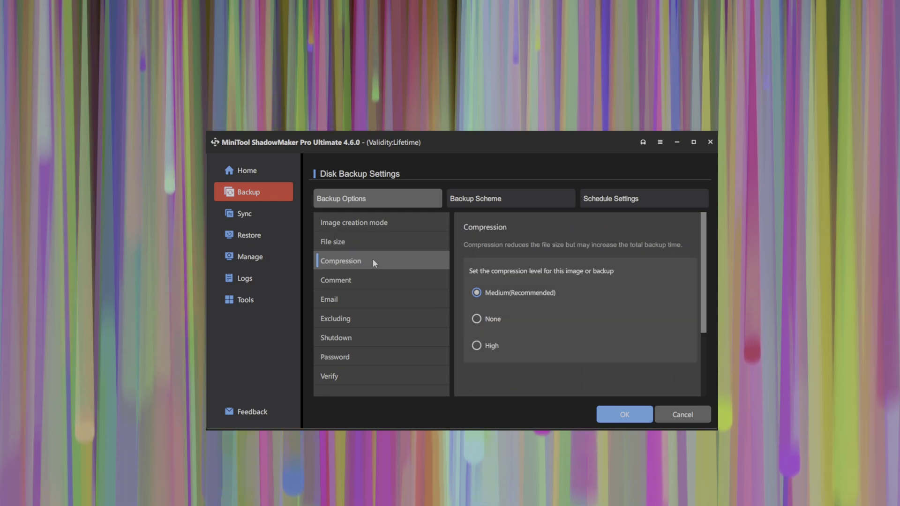
click(401, 281)
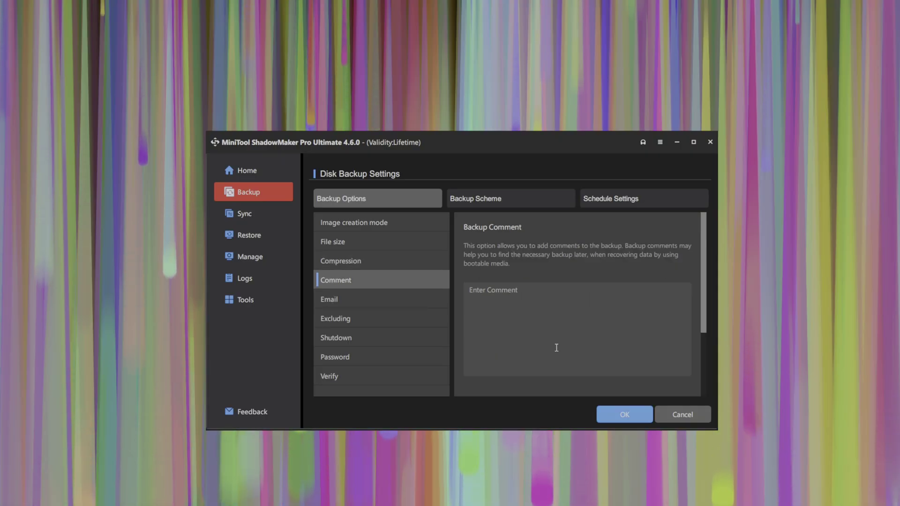
Step: Review the email, excluding, shutdown, password and verify options unchanged, then apply the settings
click(397, 302)
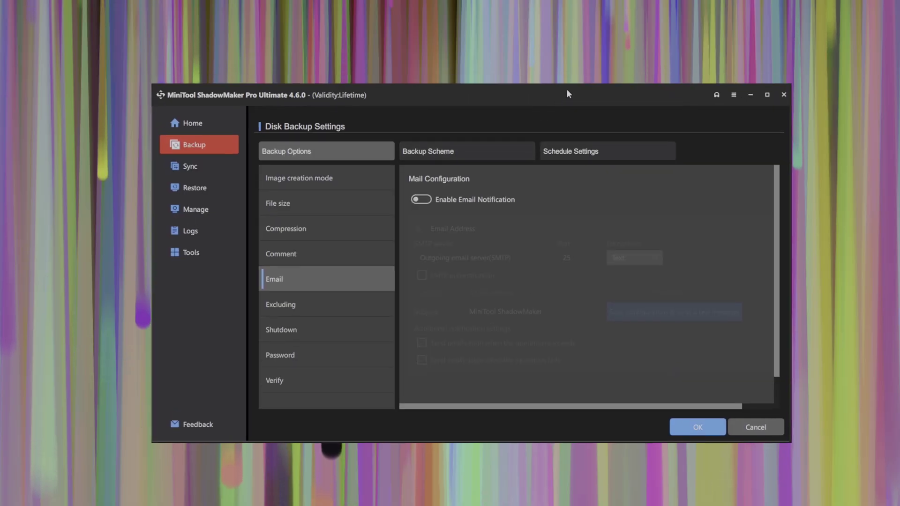
key(Down)
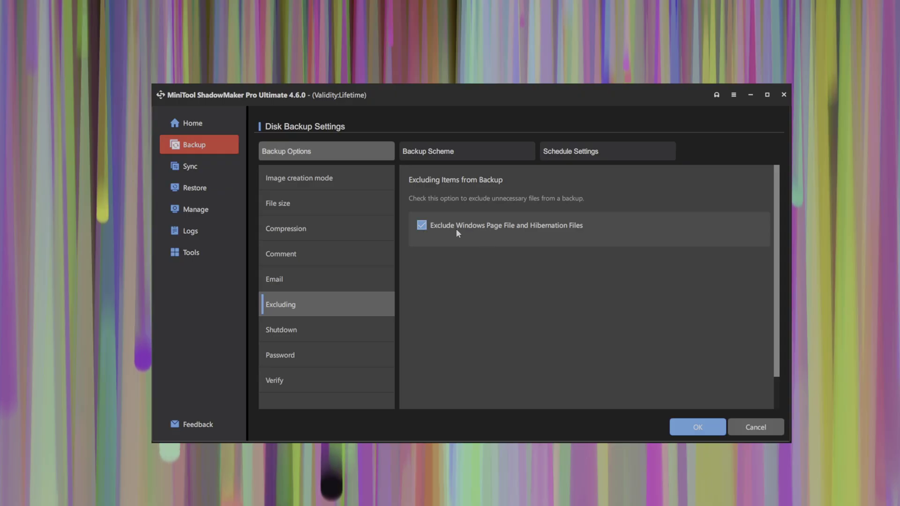
click(344, 328)
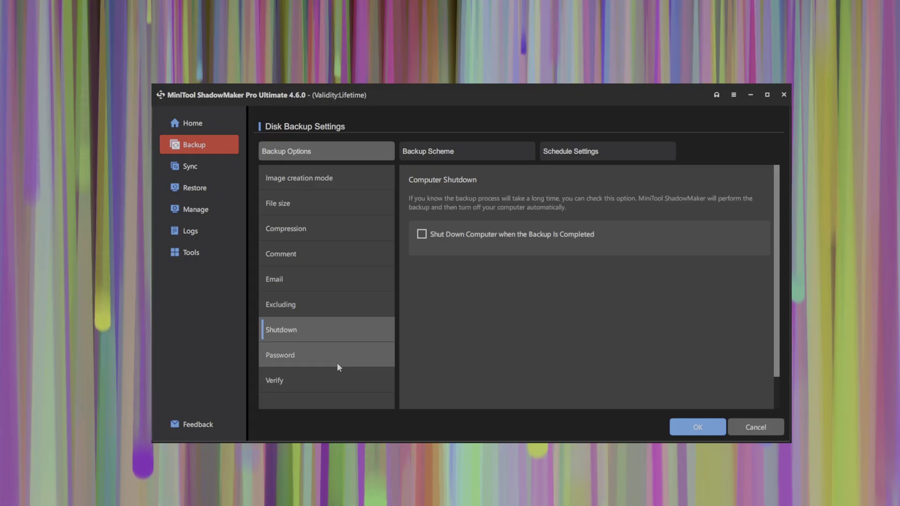
click(337, 366)
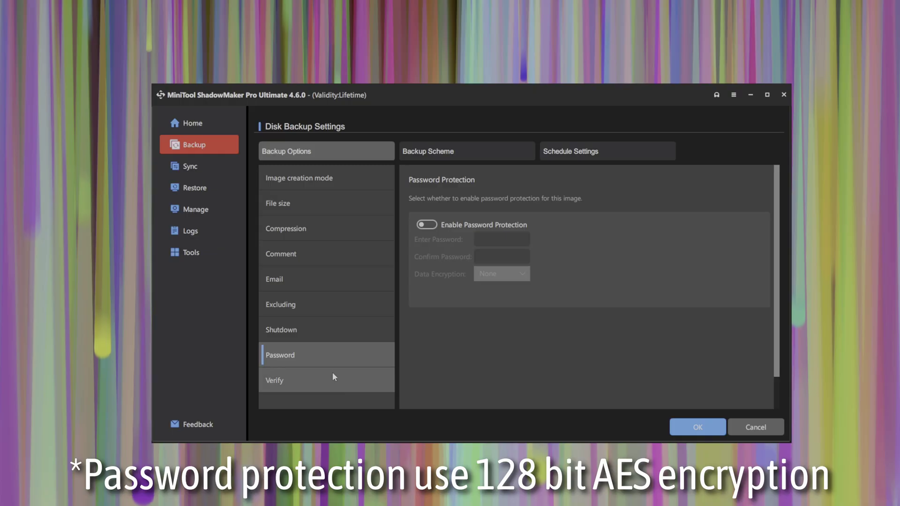
click(336, 388)
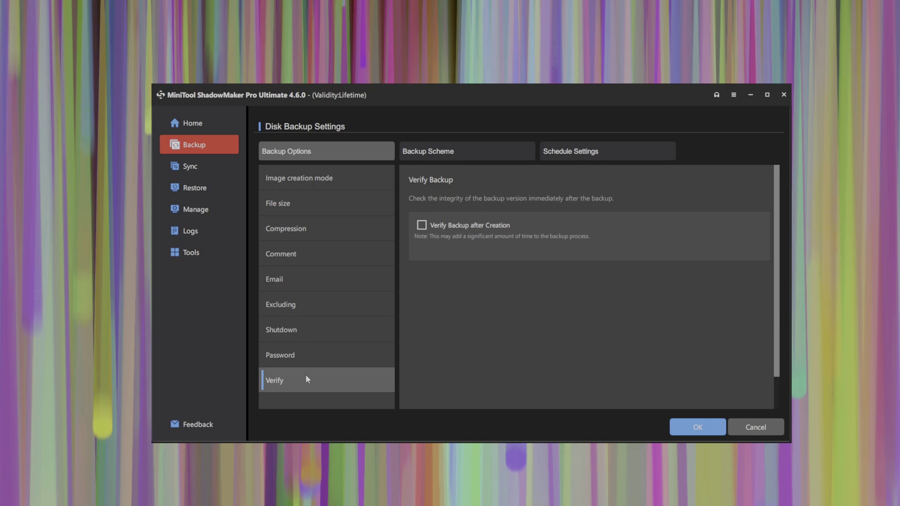
click(734, 426)
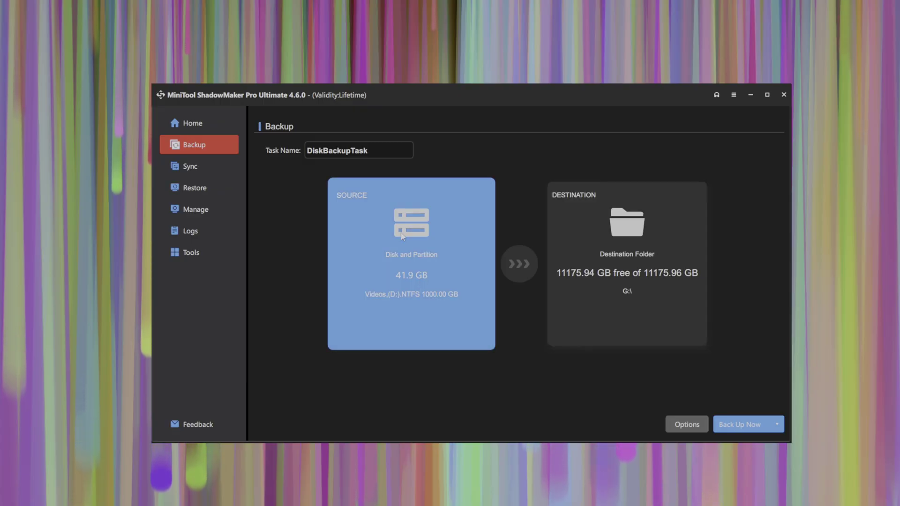
Step: Rename the D: to G:\ backup task to 'DDriveBackups' without running it
double_click(381, 151)
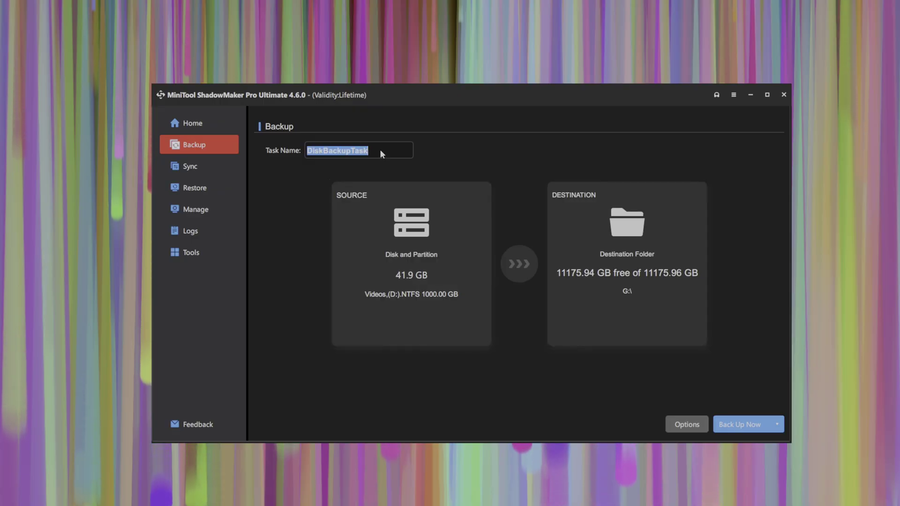
text(DDriveBa)
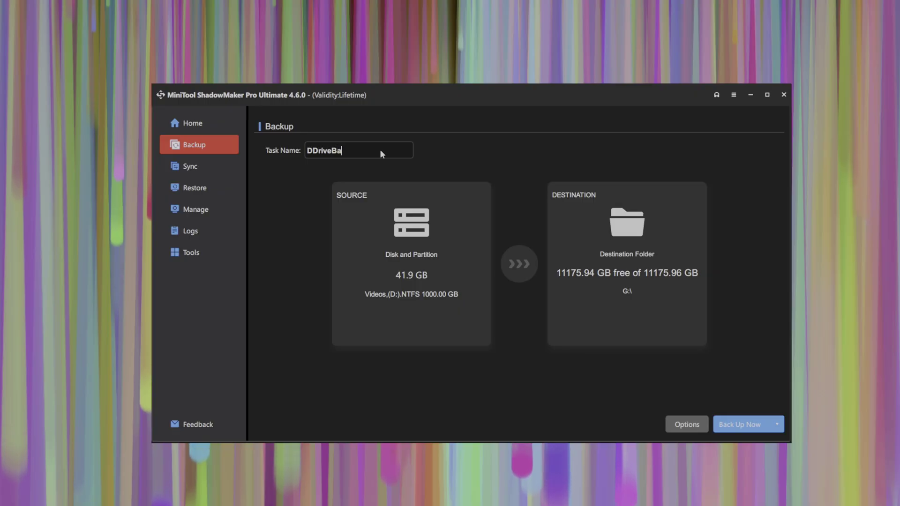
text(ckups)
click(778, 425)
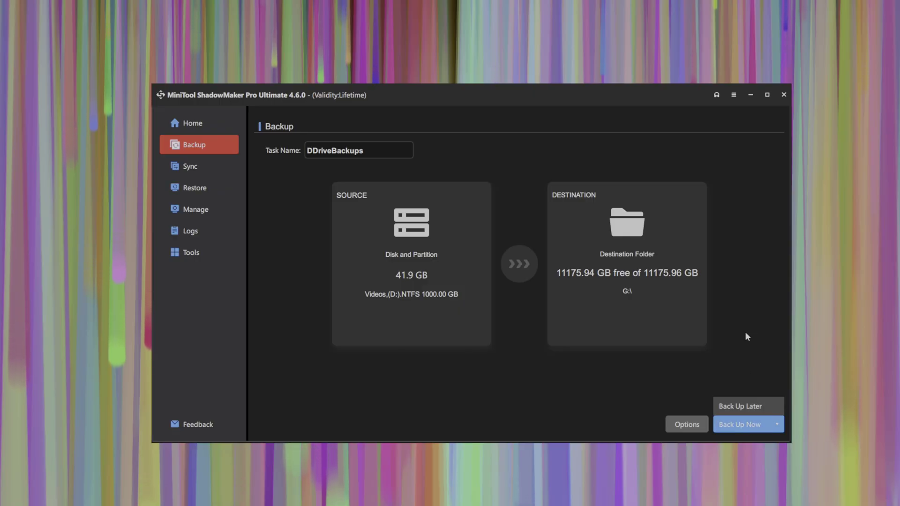
click(749, 368)
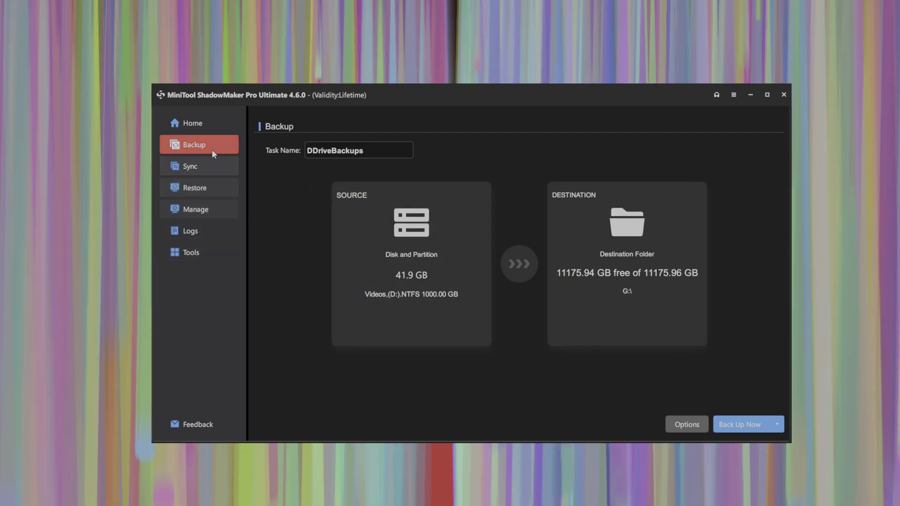
Step: Browse the Sync, Restore, Manage, Logs, Backup and Tools pages, confirming DiskBackupTask succeeded
click(178, 167)
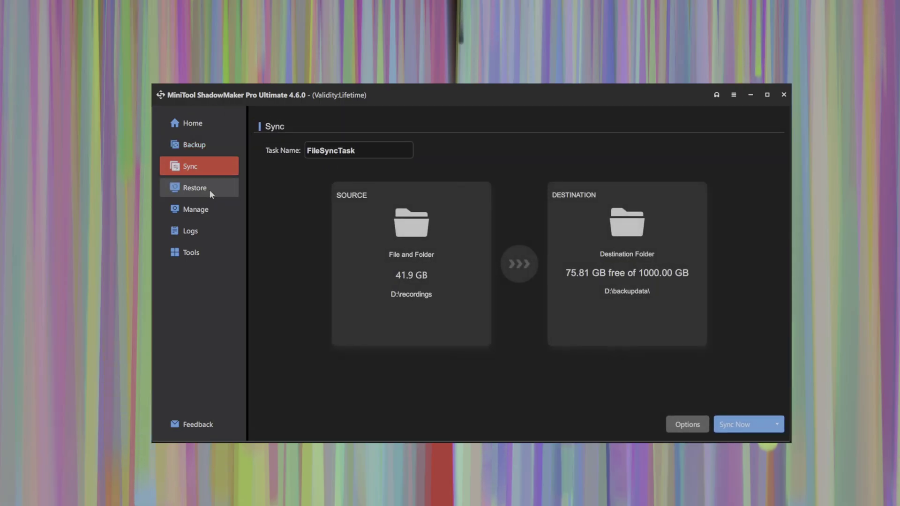
click(209, 192)
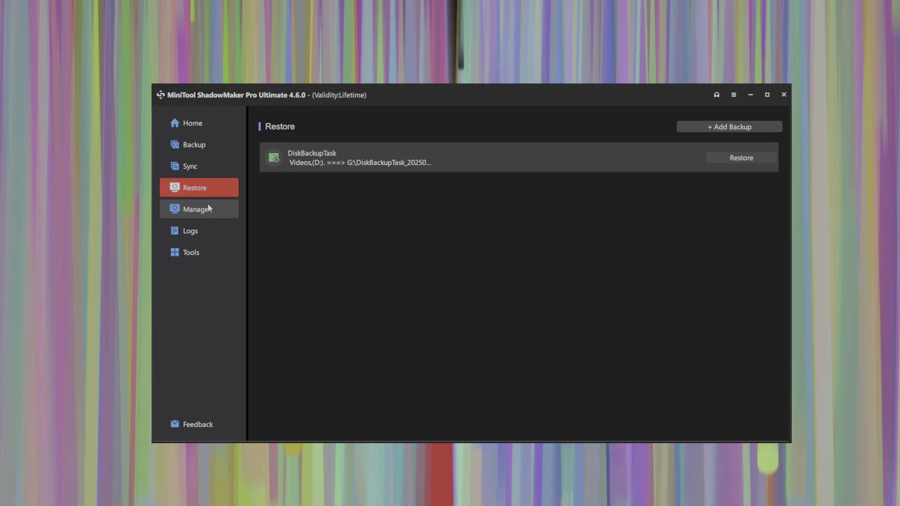
click(208, 208)
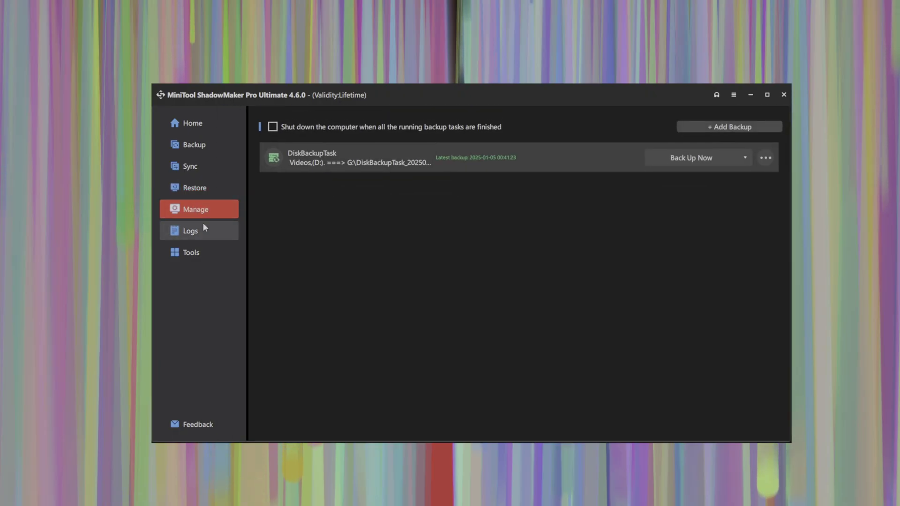
click(203, 225)
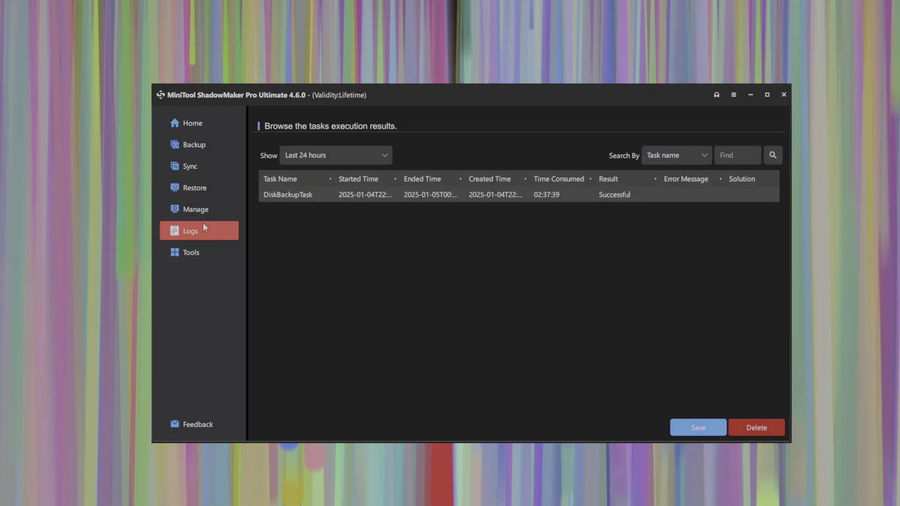
click(199, 151)
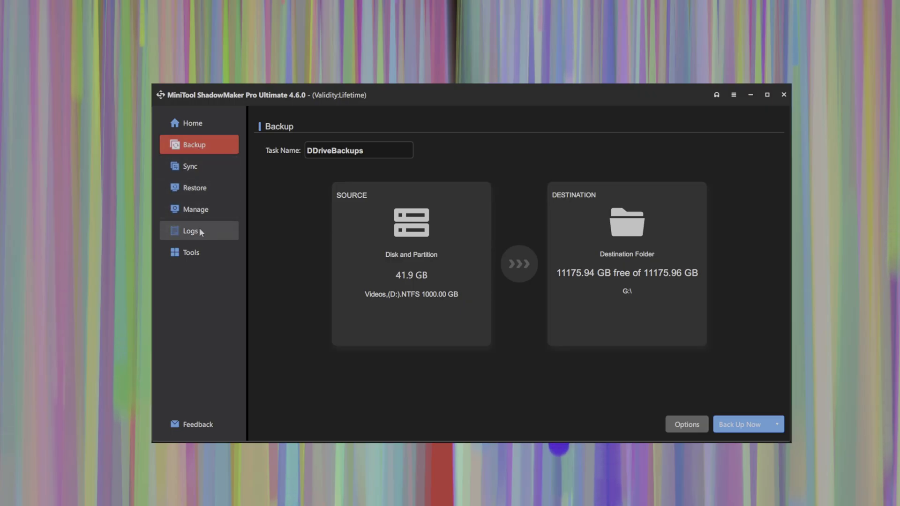
click(201, 250)
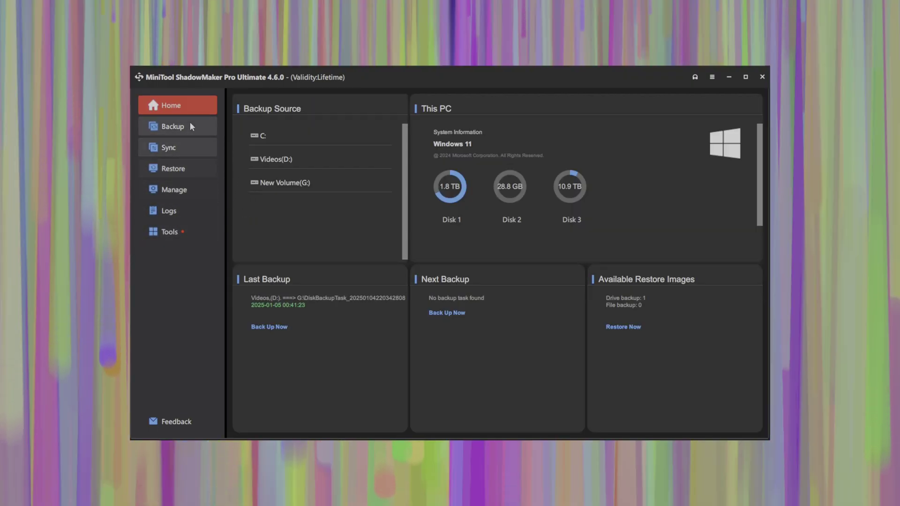
Step: Show DiskBackupTask on the Manage page and check its Full, Incremental and Differential run options
click(196, 123)
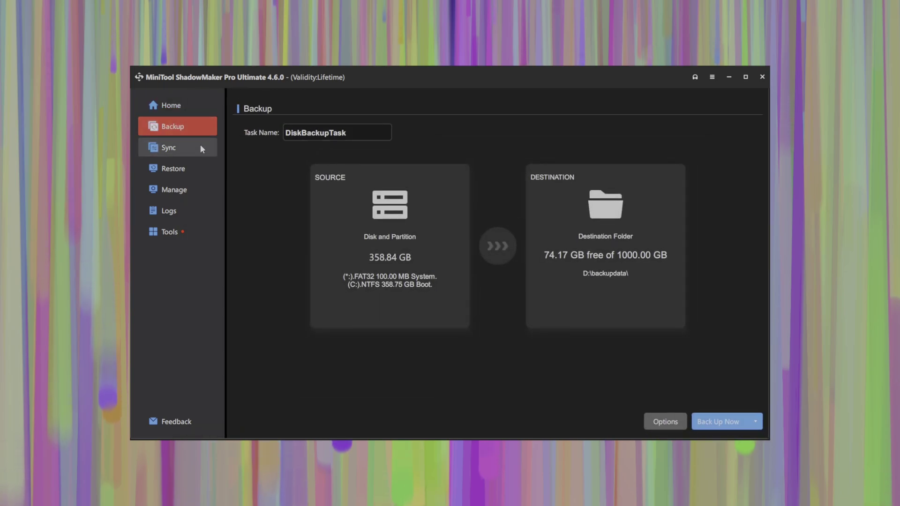
click(201, 147)
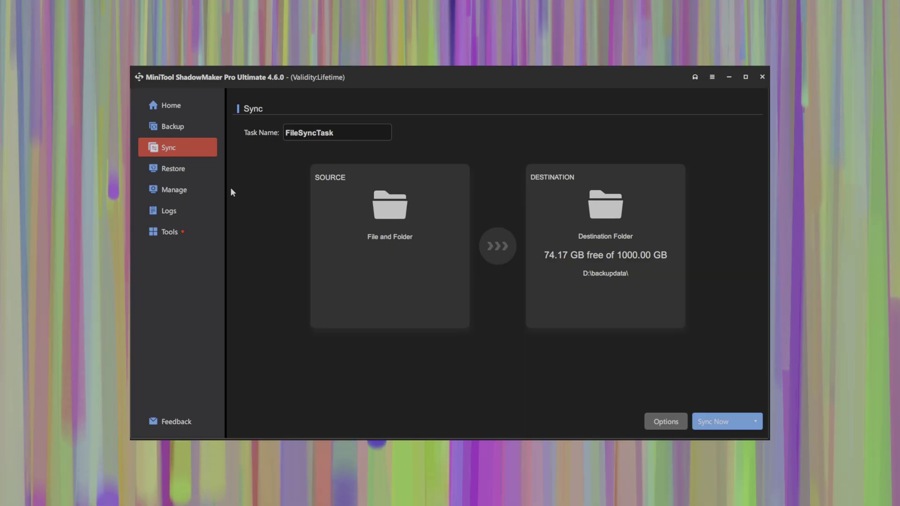
click(184, 169)
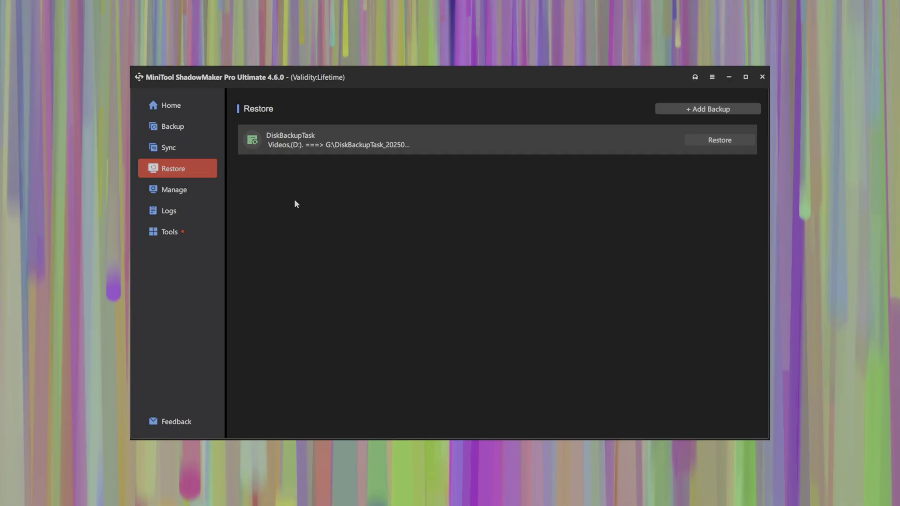
click(178, 189)
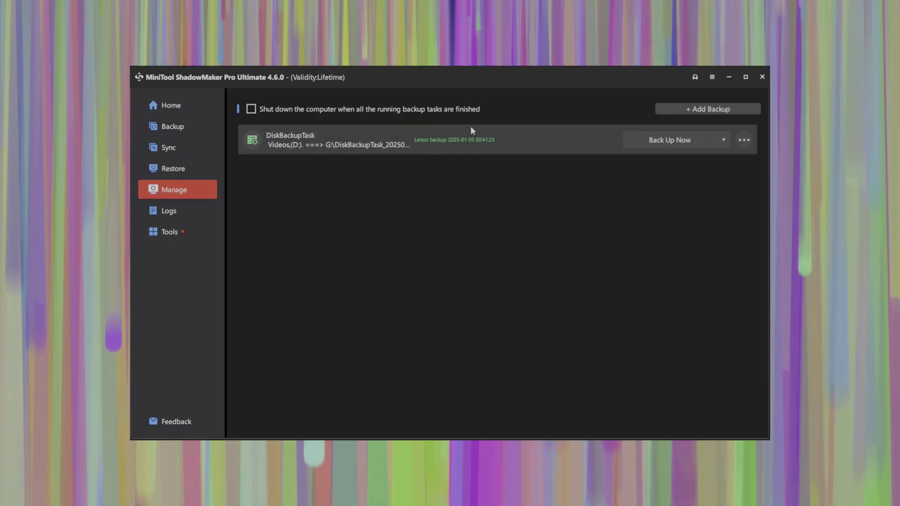
click(724, 142)
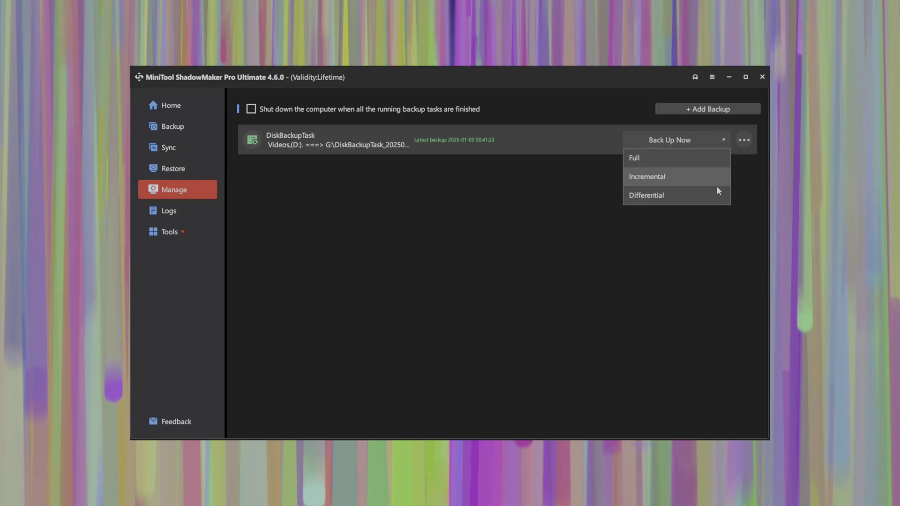
click(744, 141)
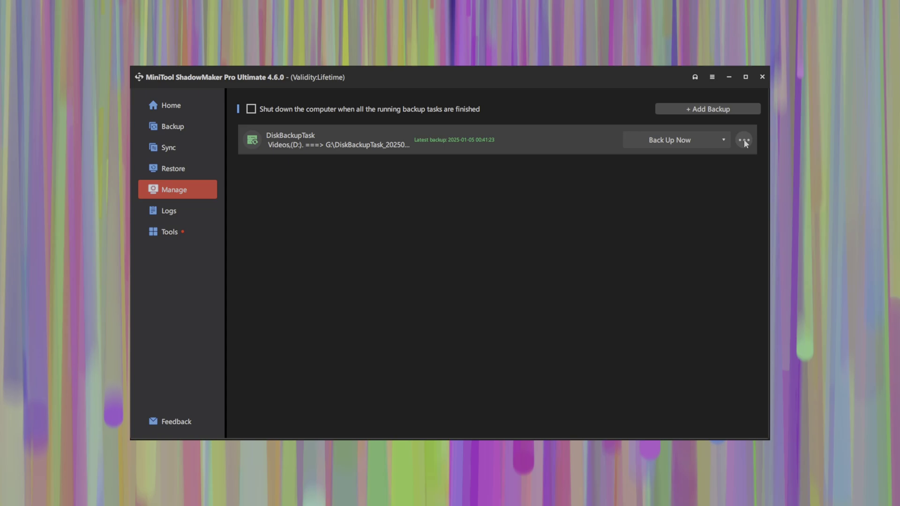
Step: Mount the Videos (D:) volume from DiskBackupTask's 1/4/2025 10:03 PM backup image
click(745, 141)
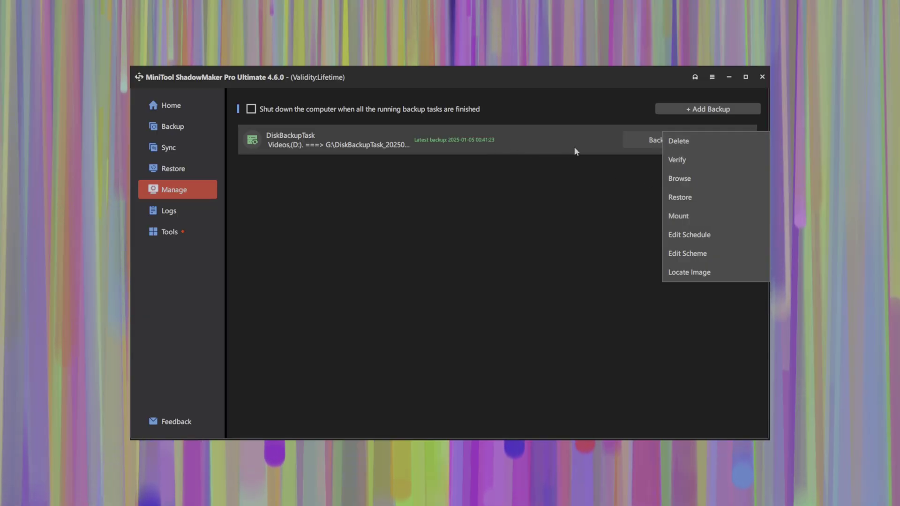
click(717, 215)
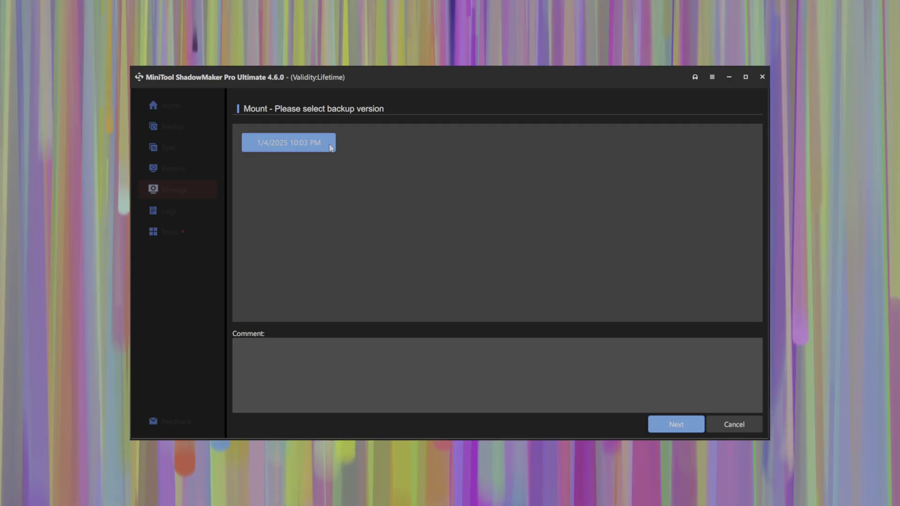
click(674, 424)
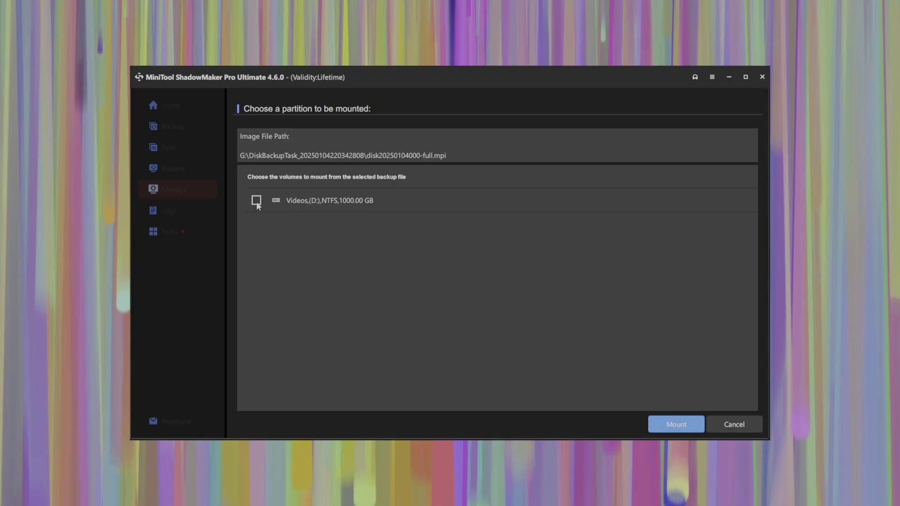
click(680, 425)
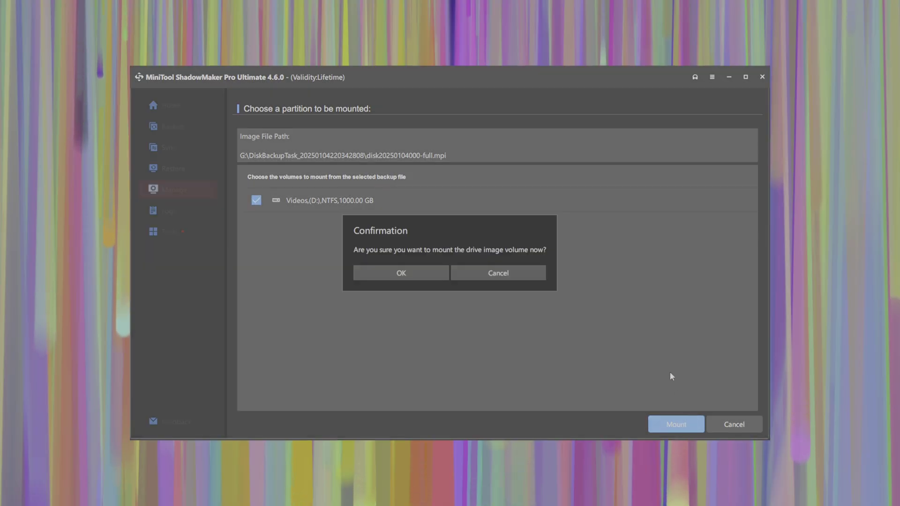
click(414, 273)
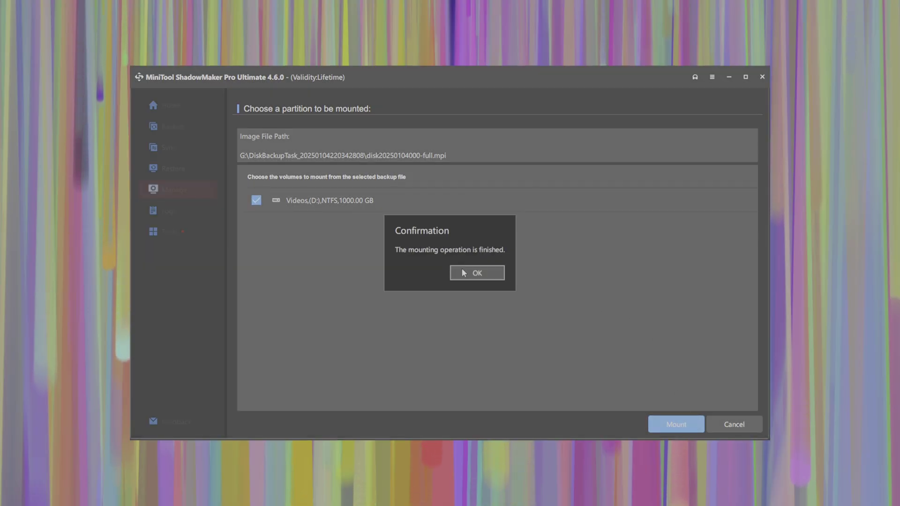
click(480, 277)
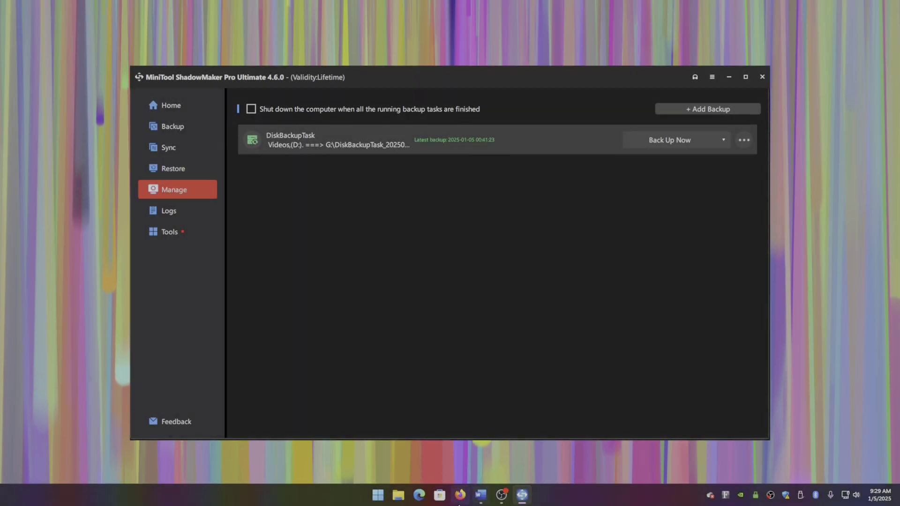
Step: In File Explorer, compare the original Videos (D:) drive with the mounted Videos (H:) drive
click(398, 495)
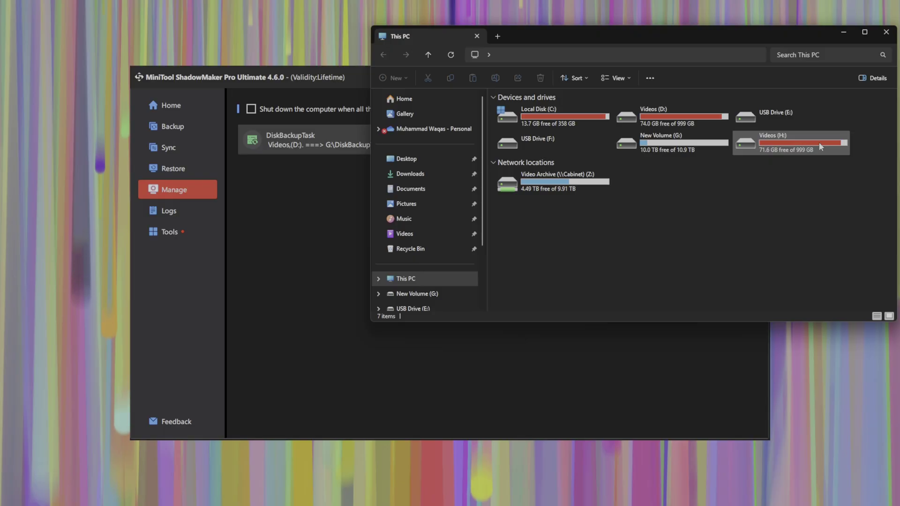
click(744, 151)
click(691, 109)
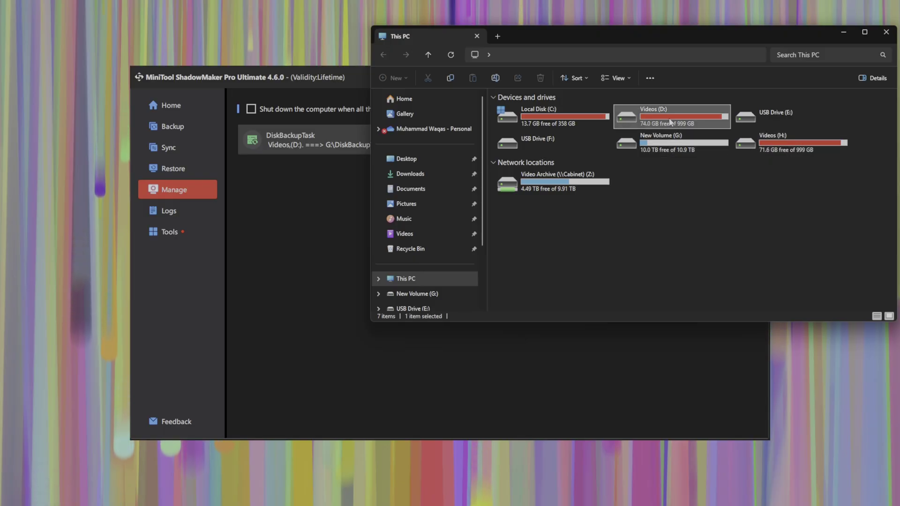
click(807, 154)
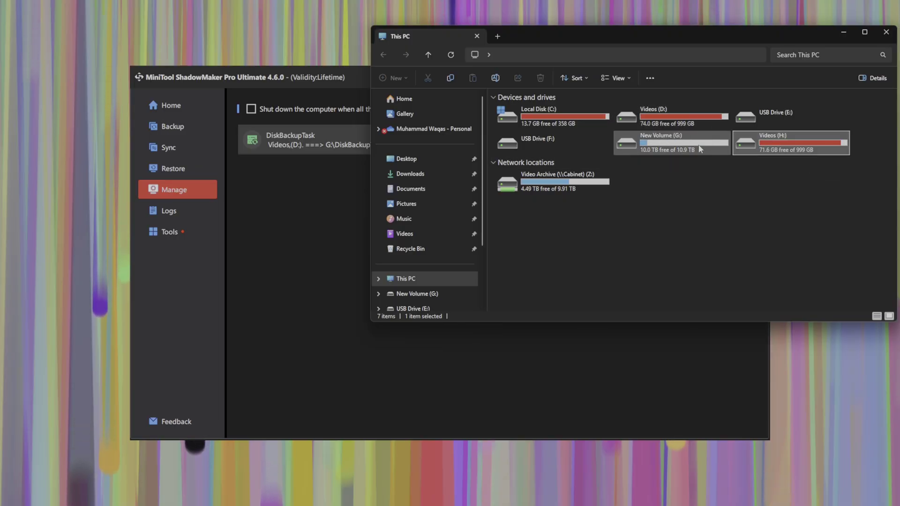
Step: Check the DiskBackupTask image folder on New Volume (G:), then open the mounted Videos (H:) drive
mouse_move(700, 149)
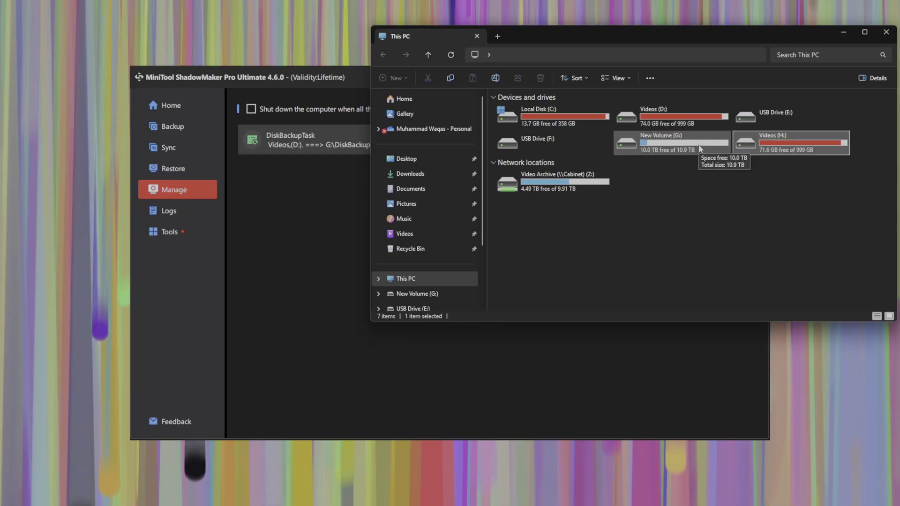
double_click(699, 147)
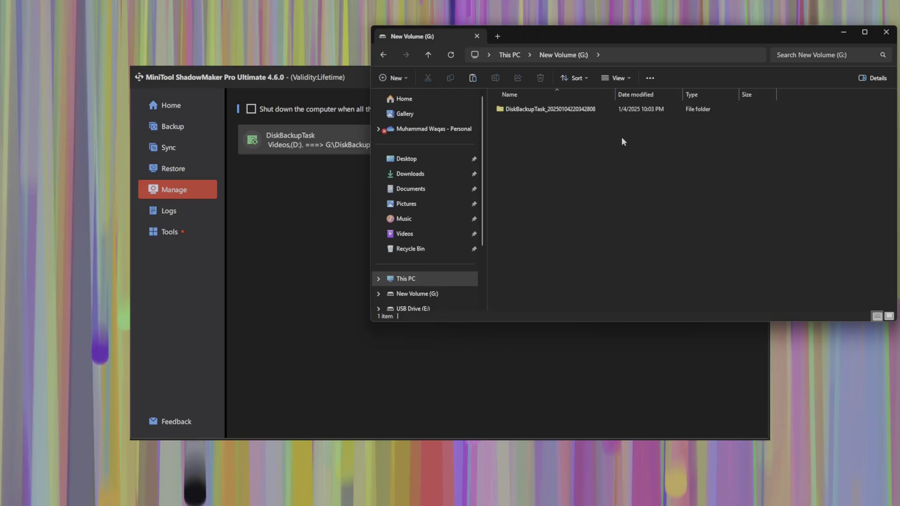
double_click(557, 114)
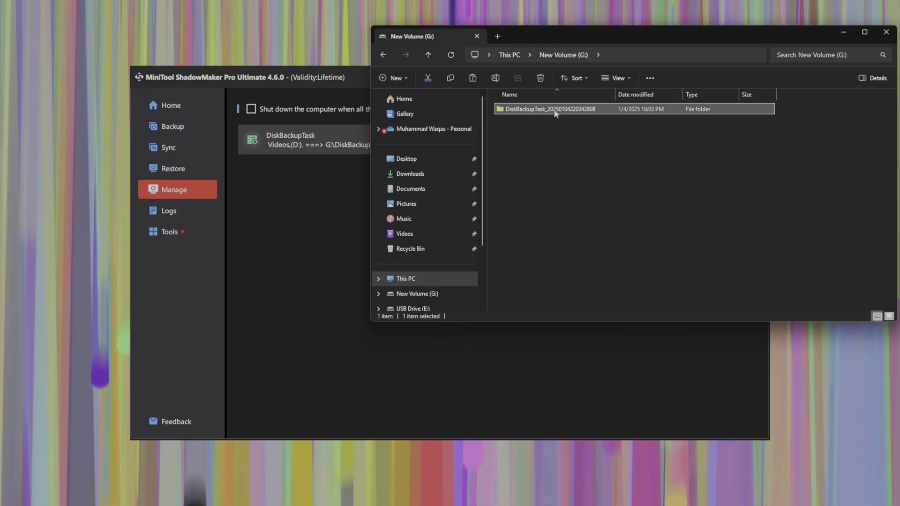
mouse_move(568, 112)
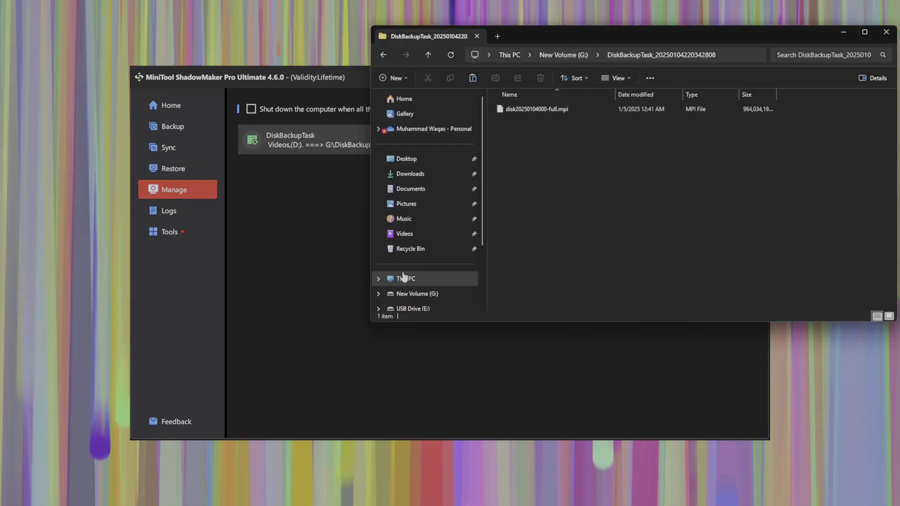
click(415, 293)
click(445, 260)
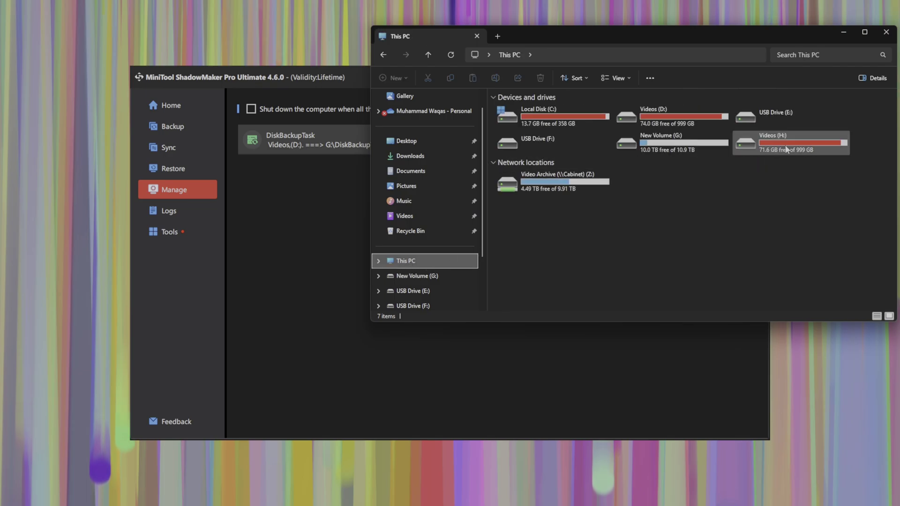
double_click(787, 149)
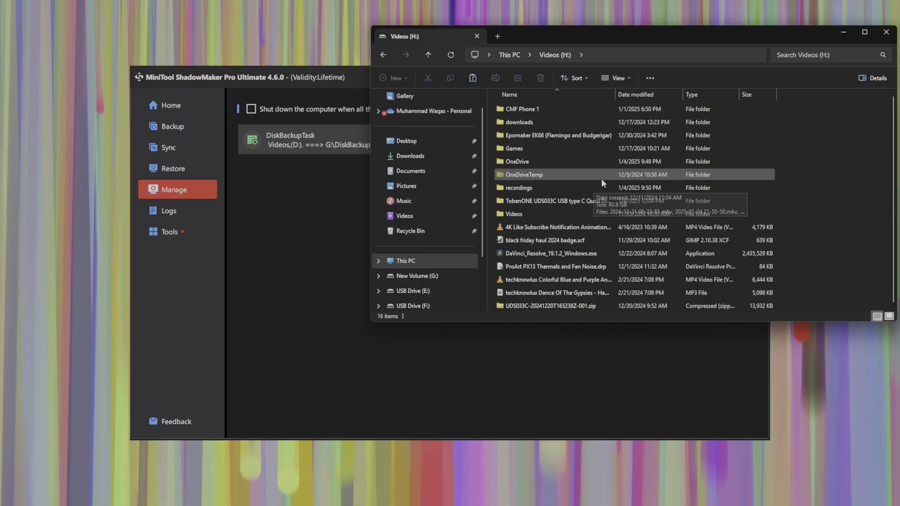
Step: Dismount the mounted H:\ backup volume using ShadowMaker's Dismount tool
click(509, 54)
click(316, 244)
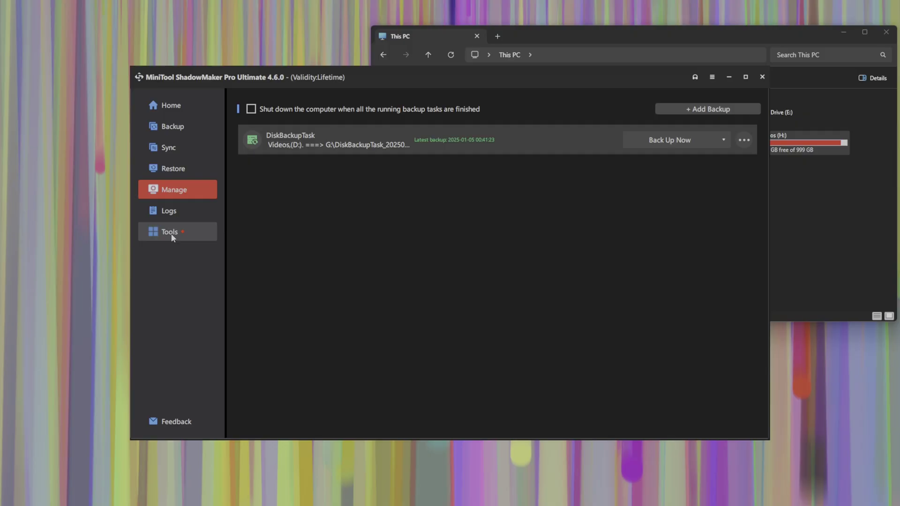
click(171, 233)
click(474, 178)
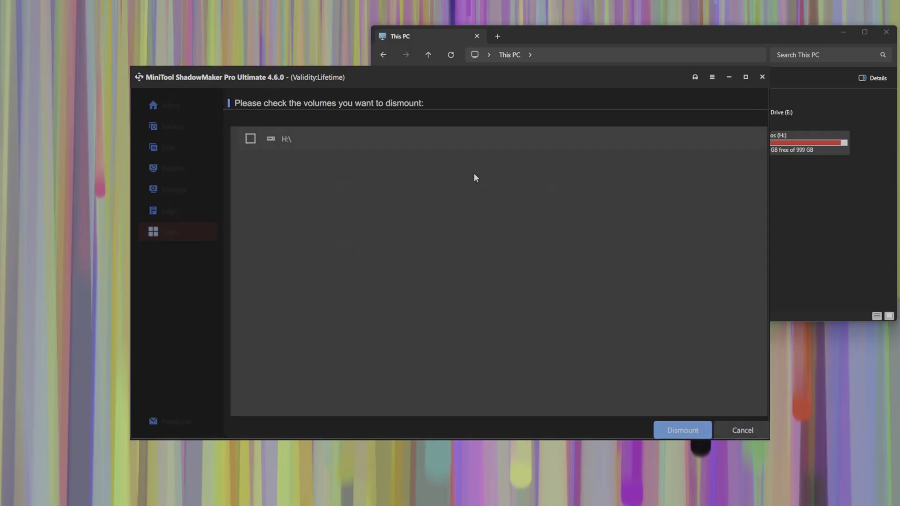
click(259, 145)
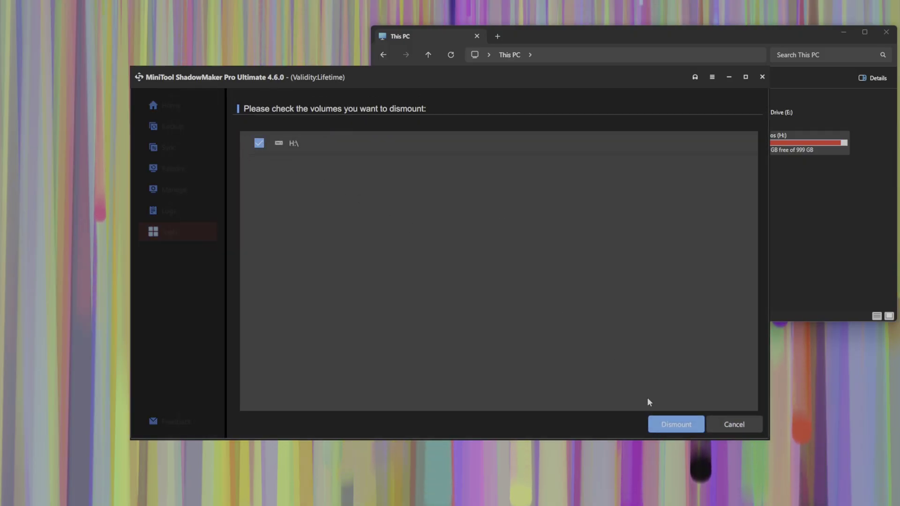
click(676, 424)
key(Return)
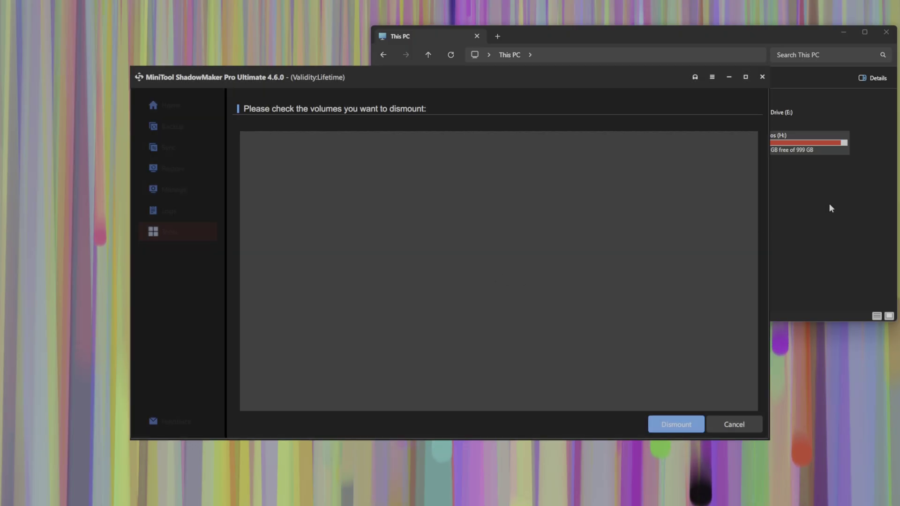
click(734, 424)
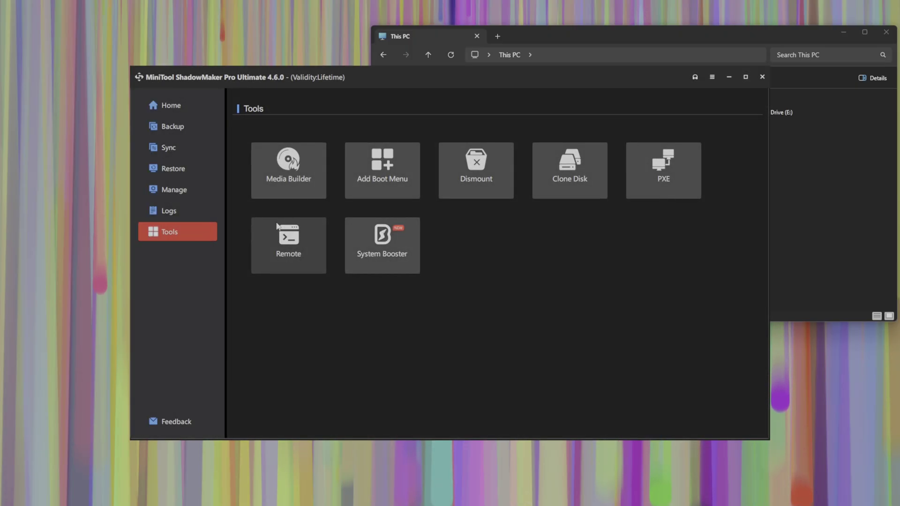
Step: Open the Logs page showing DiskBackupTask as Successful in 02:37:39
click(181, 159)
click(190, 211)
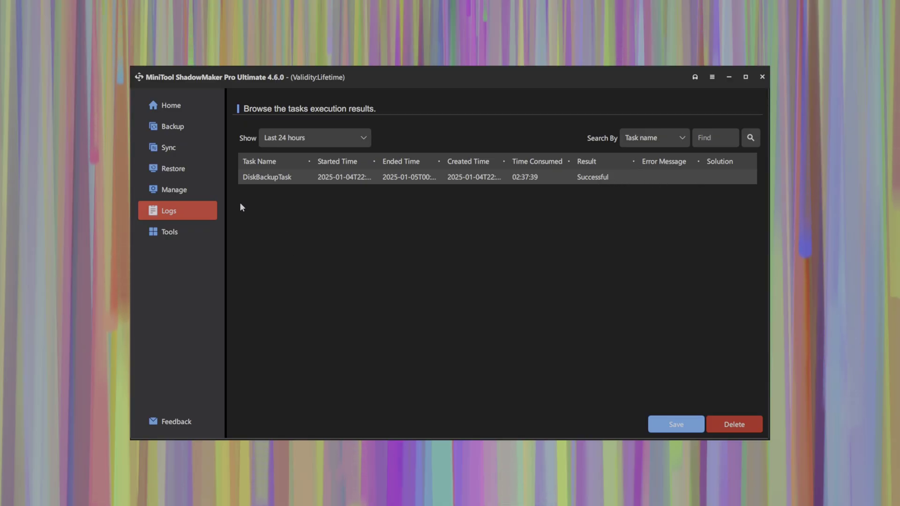
Step: Return to the Tools page listing Media Builder, Clone Disk, PXE and Remote
click(170, 232)
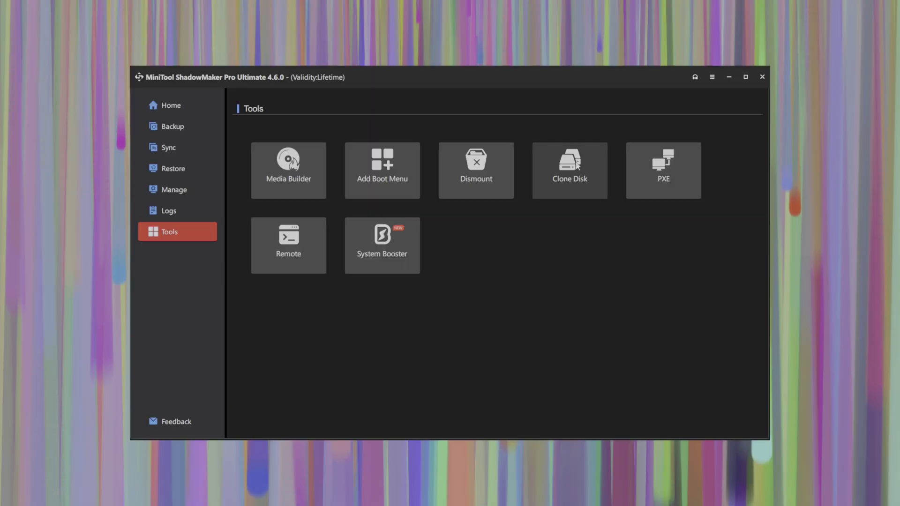
click(576, 167)
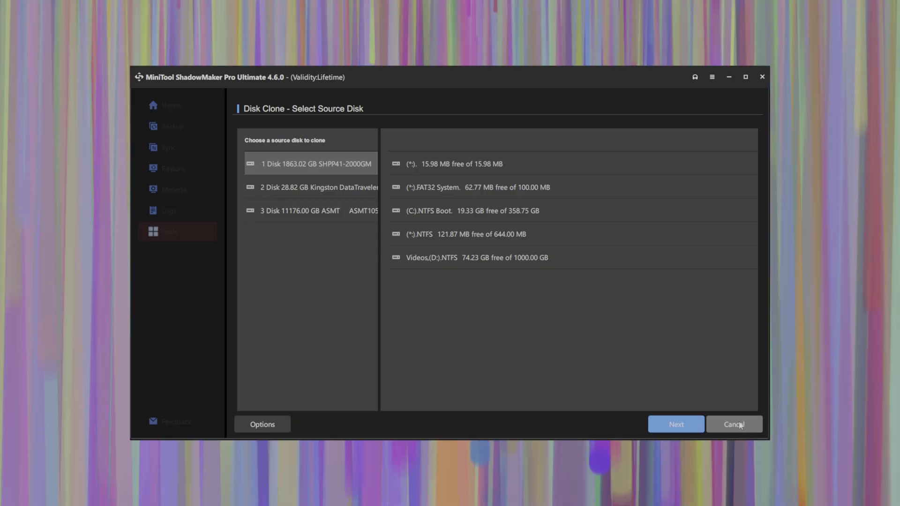
click(739, 424)
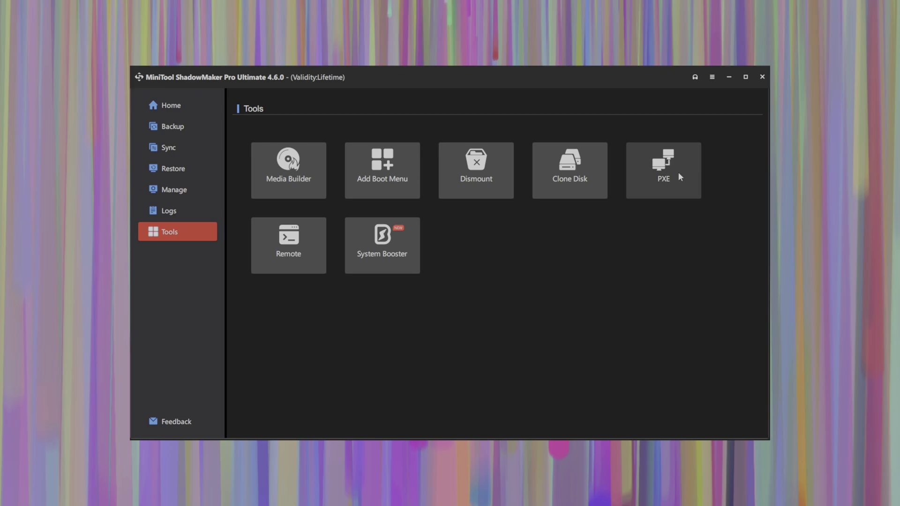
Step: Open the Remote tool and select the IP field for managing another computer
click(300, 237)
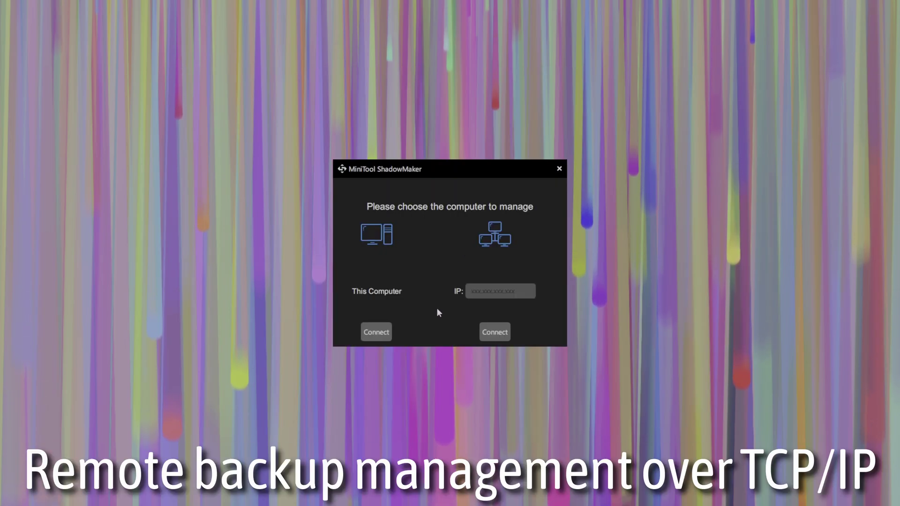
click(531, 292)
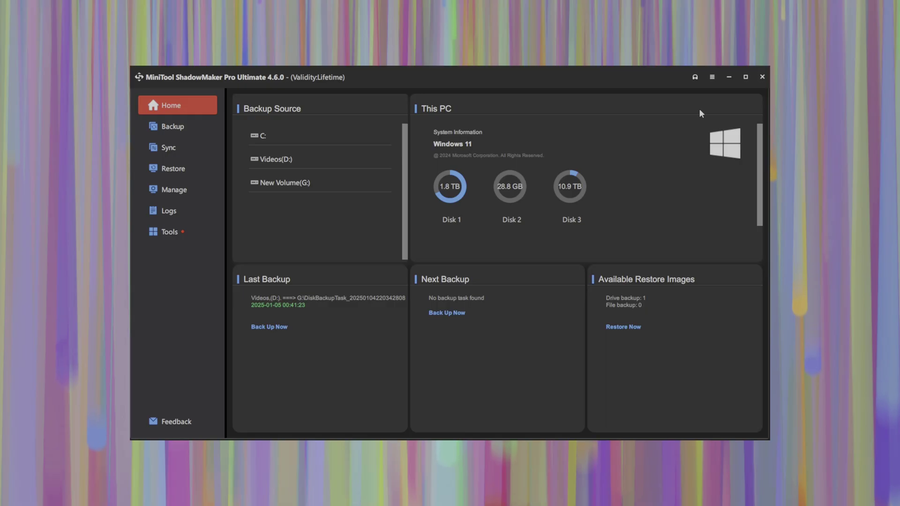
Step: Open the online support center and scroll through the ShadowMaker user manual
click(696, 78)
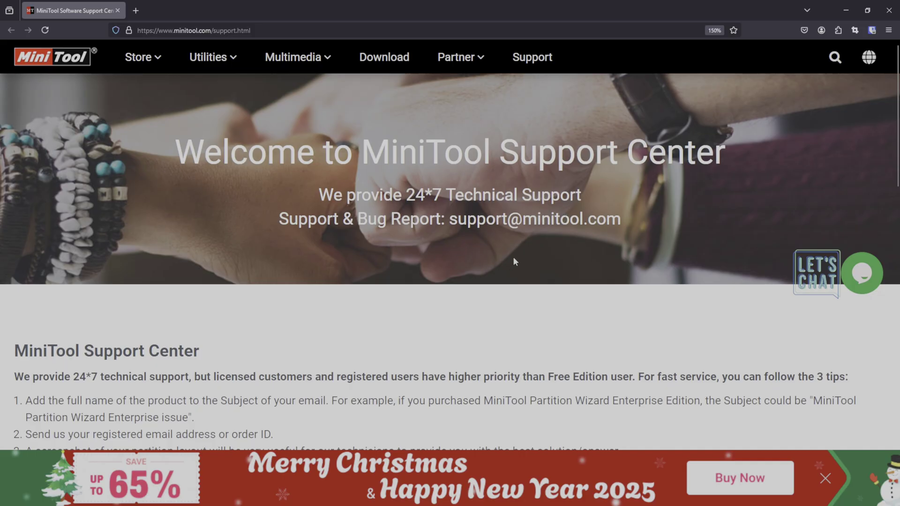
scroll(561, 302, down, 10)
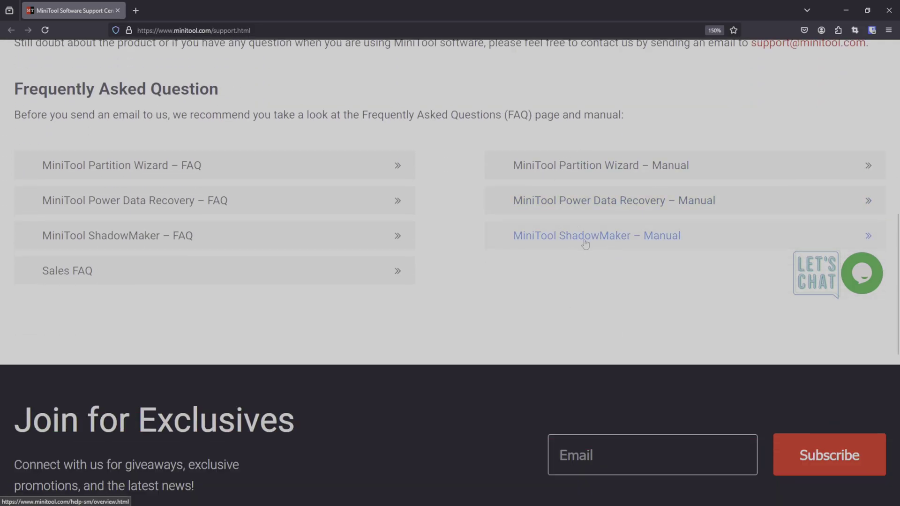
click(626, 239)
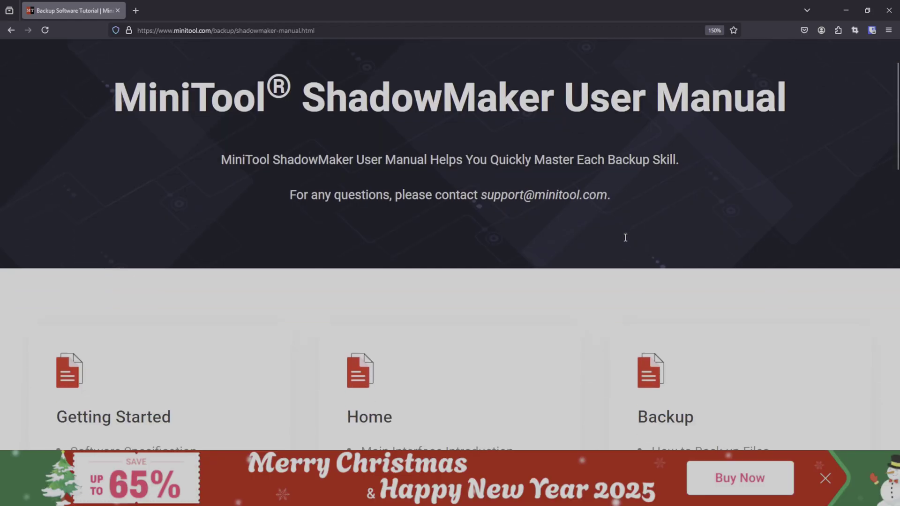
scroll(552, 178, down, 5)
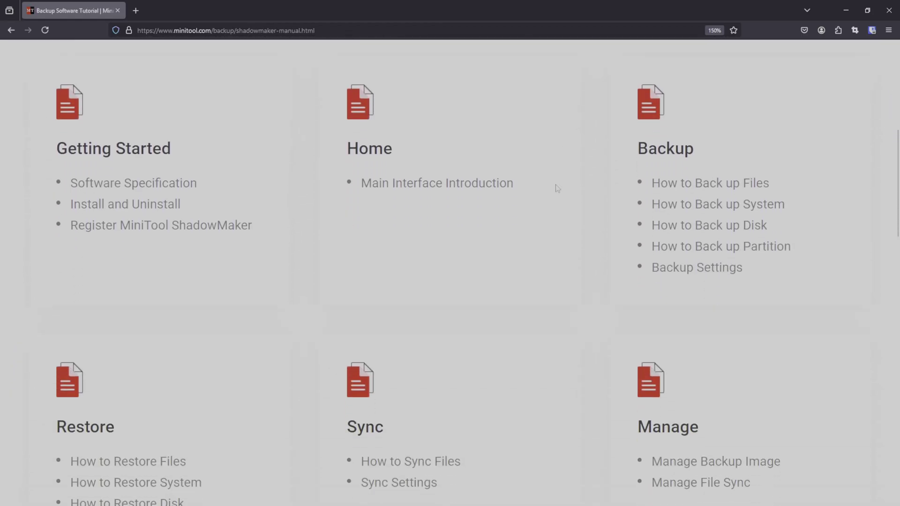
scroll(709, 179, down, 5)
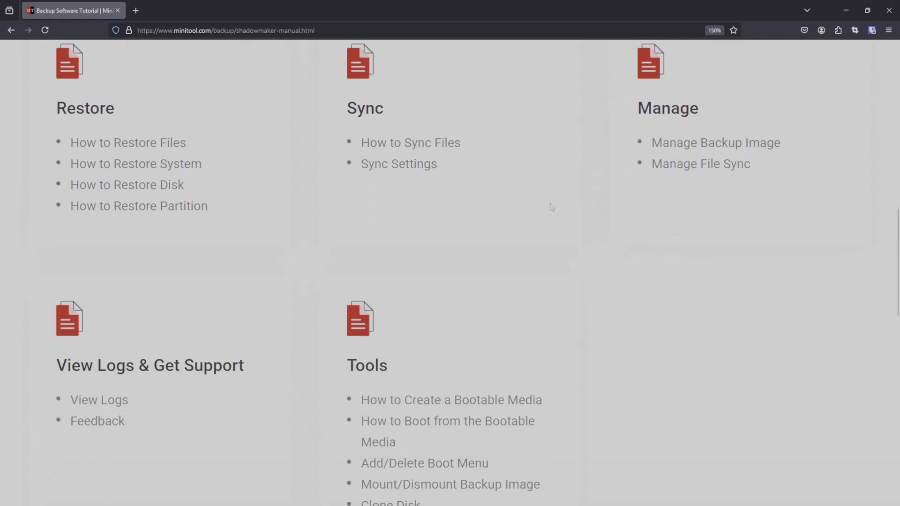
Step: Read the File Sync Settings guide, return to its top and highlight the last-updated date
click(422, 165)
scroll(450, 281, down, 8)
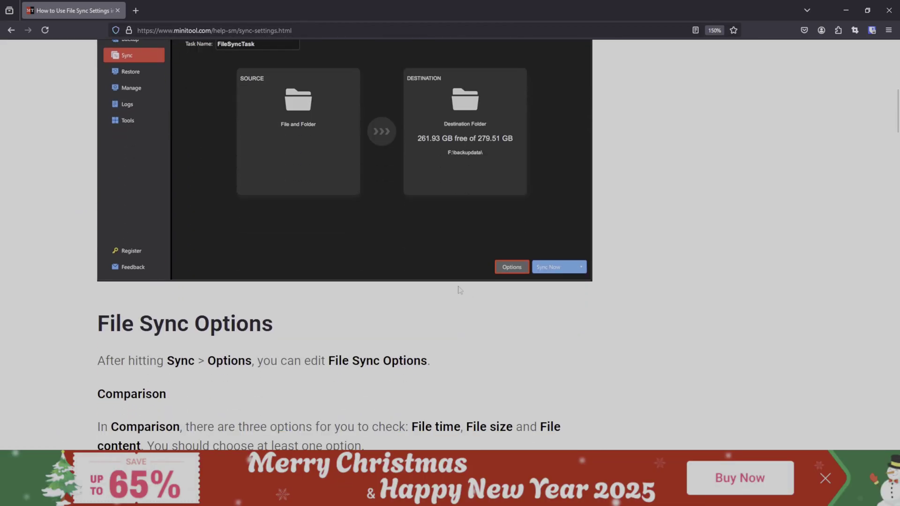
scroll(450, 279, up, 1)
scroll(450, 279, down, 6)
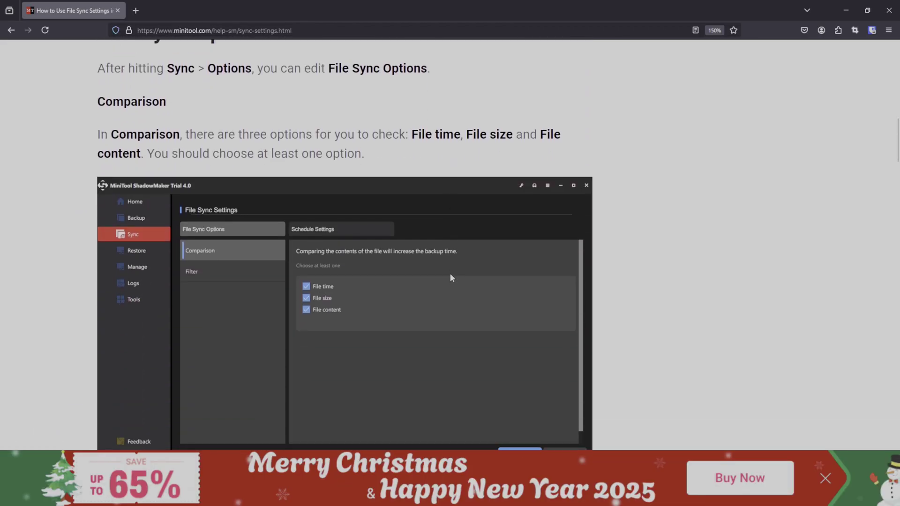
scroll(446, 273, down, 10)
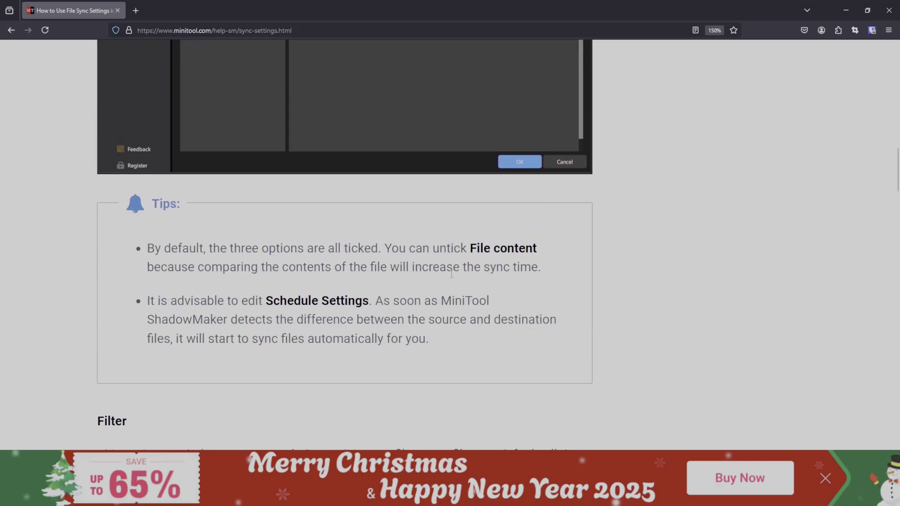
key(Home)
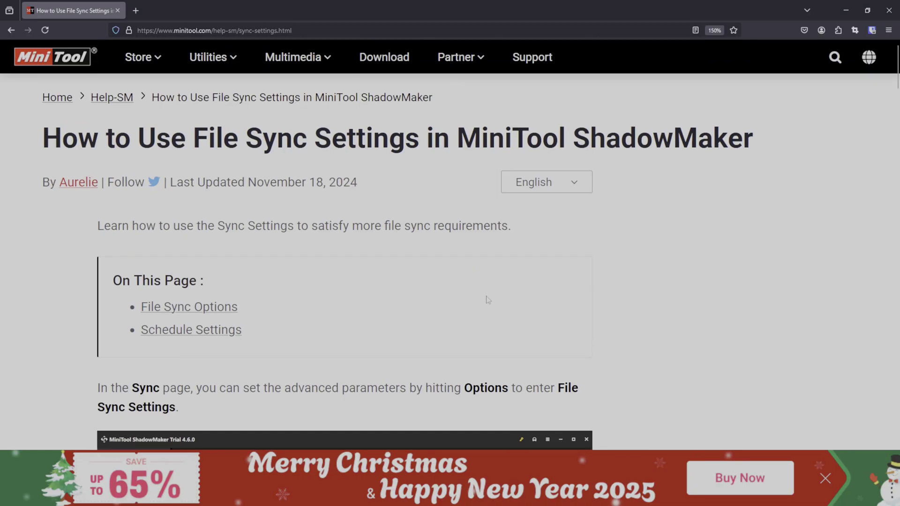
drag(363, 186, 171, 182)
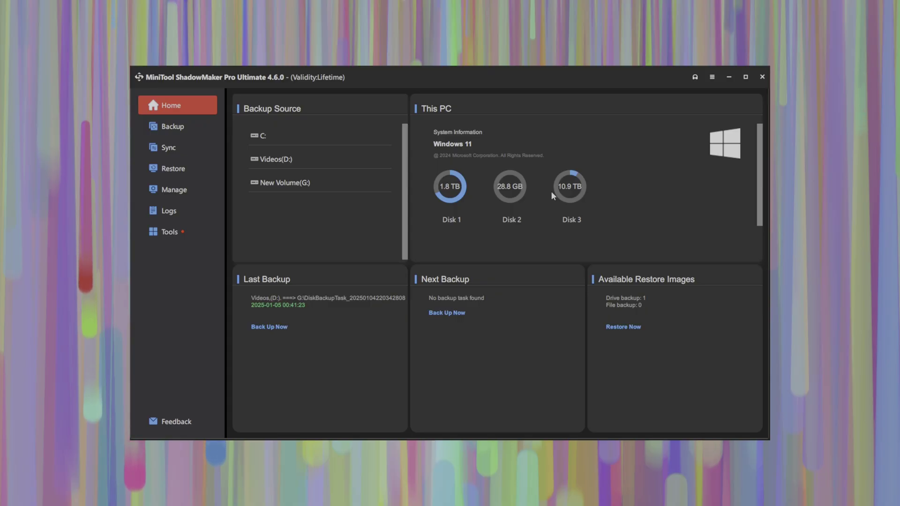
Step: Browse the Backup, Sync and Restore pages, ending on DiskBackupTask's disk backup setup
click(173, 127)
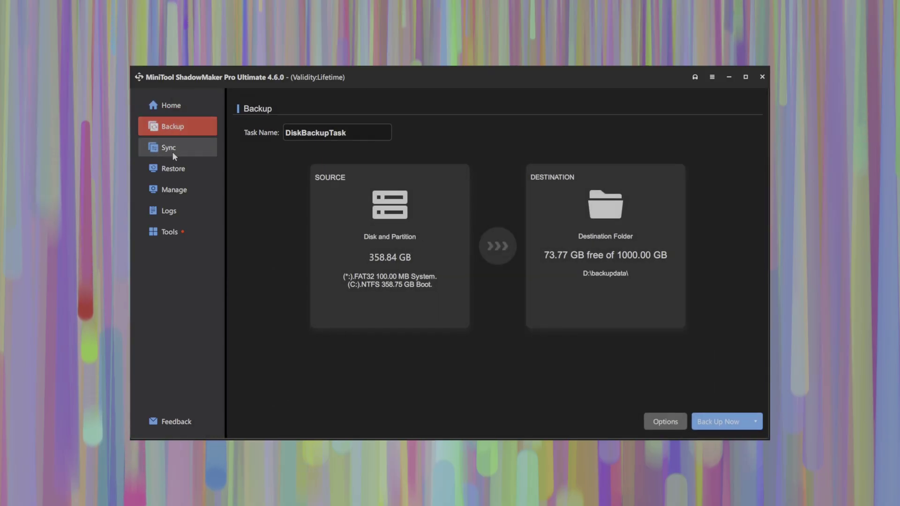
click(173, 152)
click(180, 124)
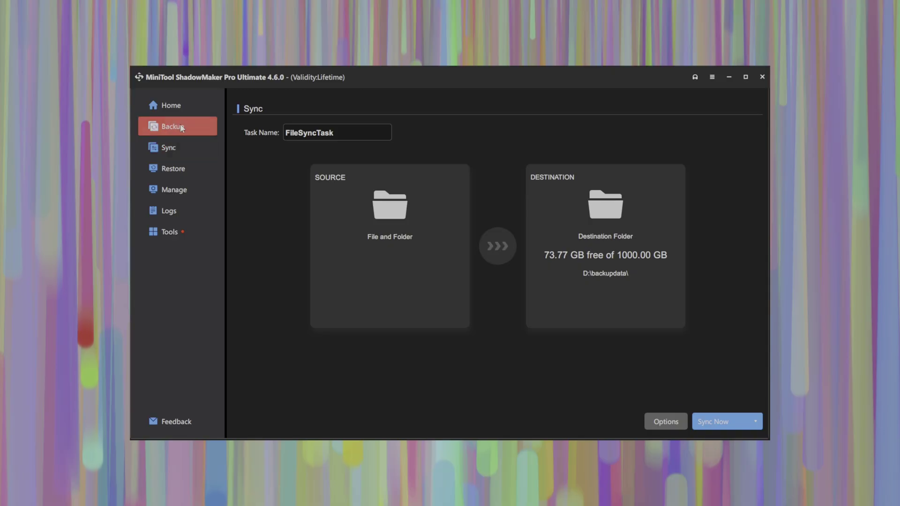
click(170, 151)
click(173, 168)
click(173, 126)
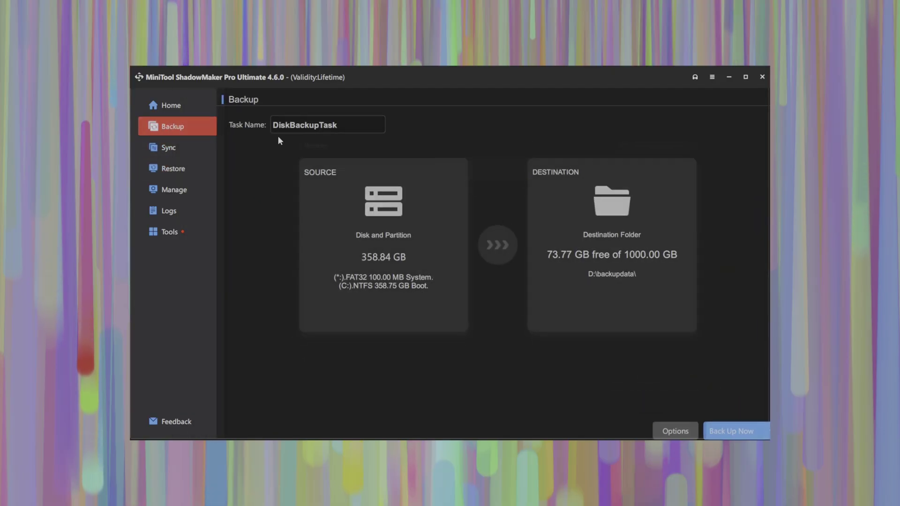
double_click(335, 135)
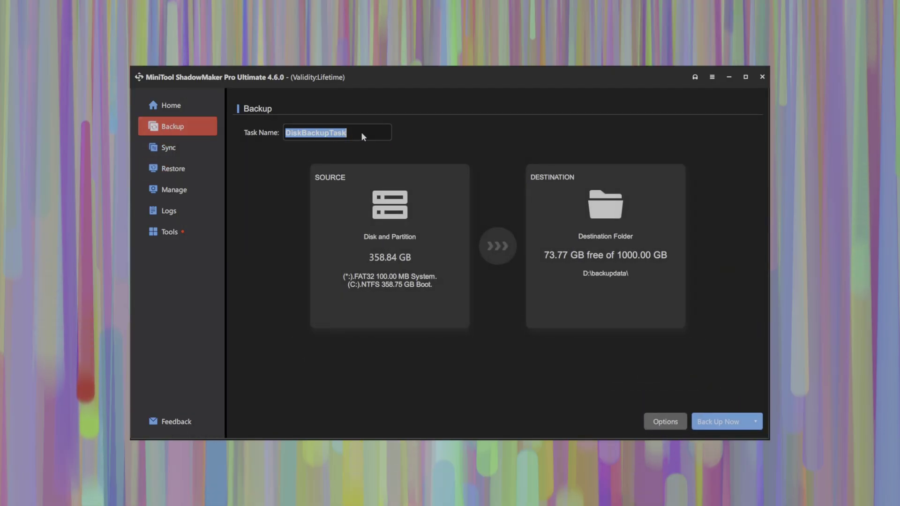
click(209, 147)
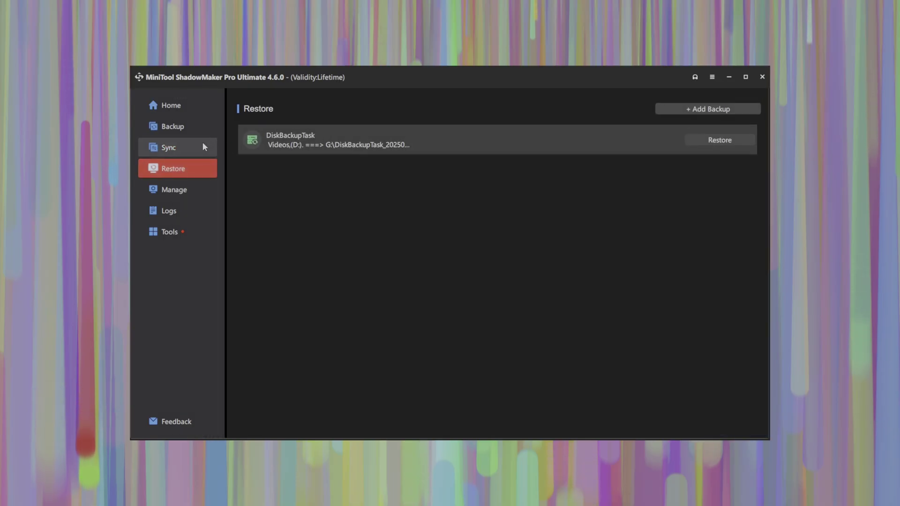
click(185, 134)
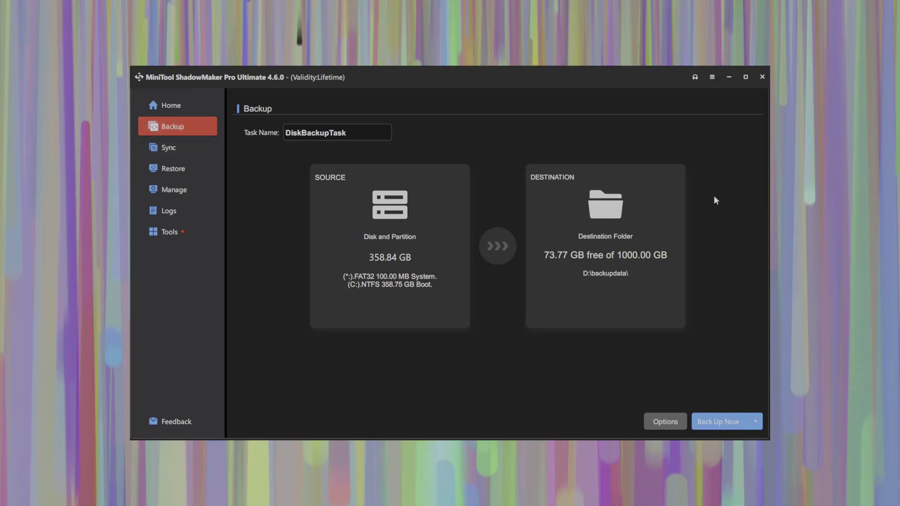
click(710, 78)
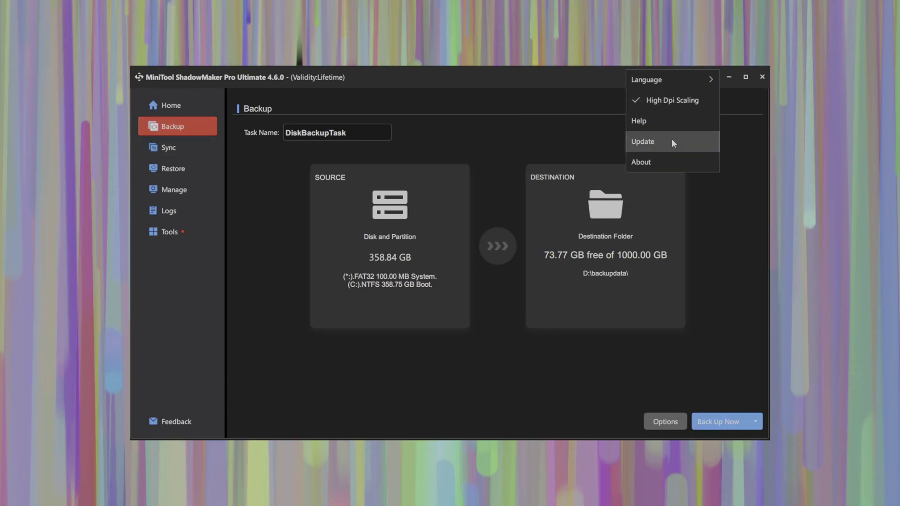
click(721, 84)
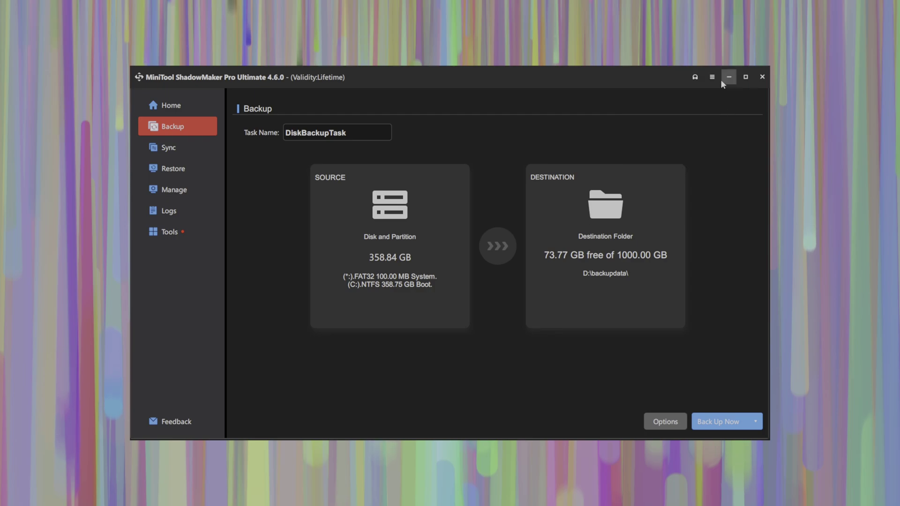
click(712, 78)
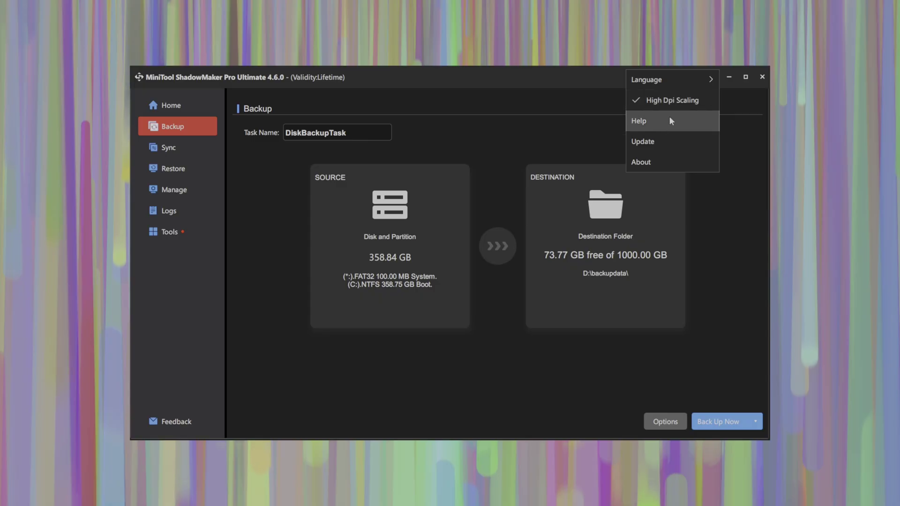
click(676, 142)
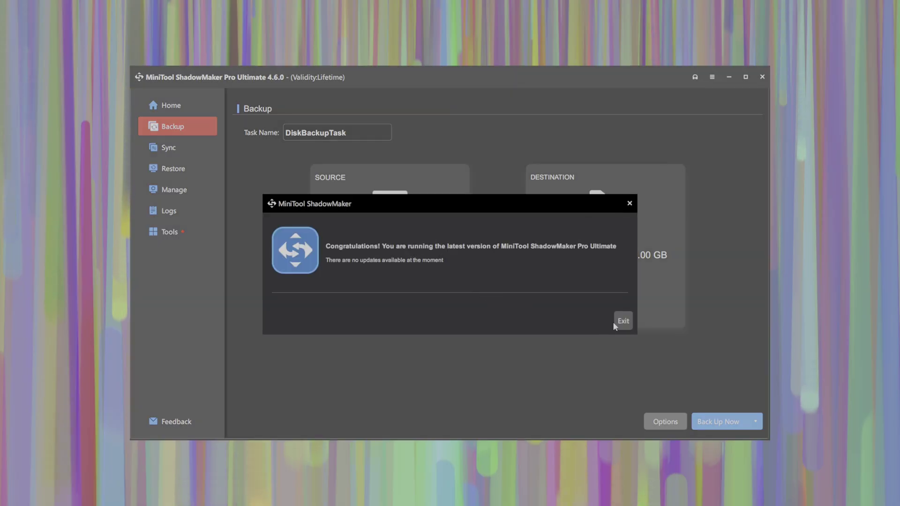
click(625, 323)
click(712, 77)
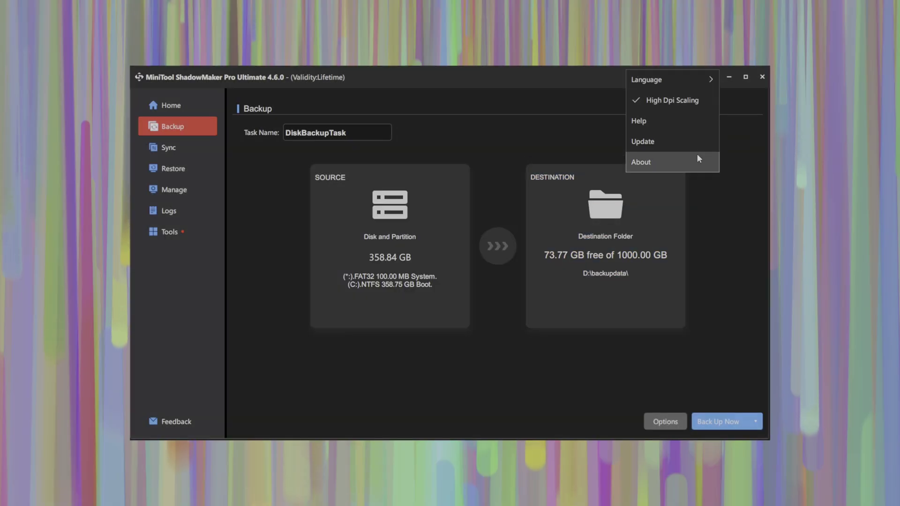
click(696, 159)
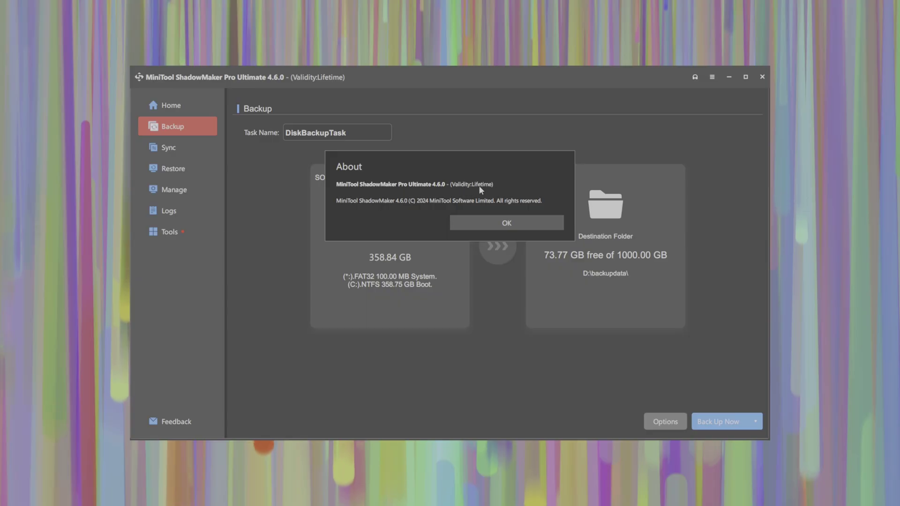
click(506, 224)
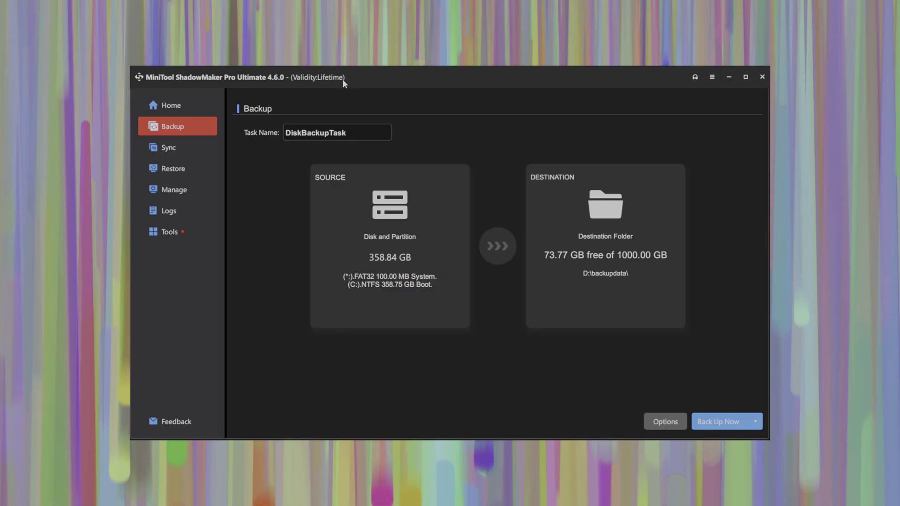
Step: Open the Feedback page from the sidebar
click(176, 424)
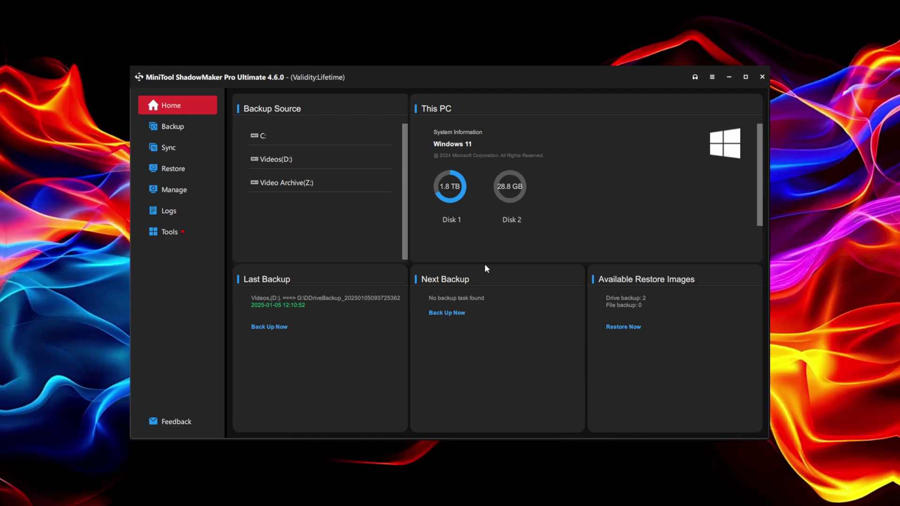
Step: Return to the disk backup page and reveal the option to back up later
click(187, 147)
click(190, 128)
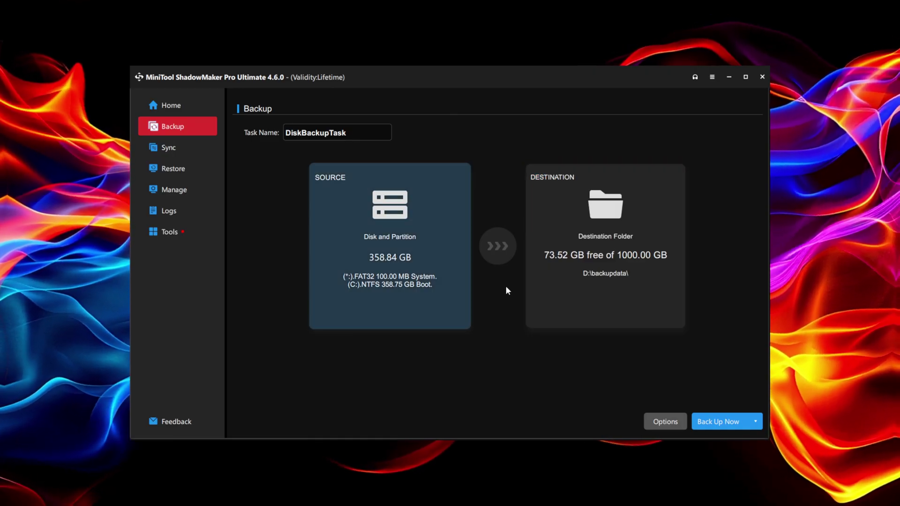
click(755, 421)
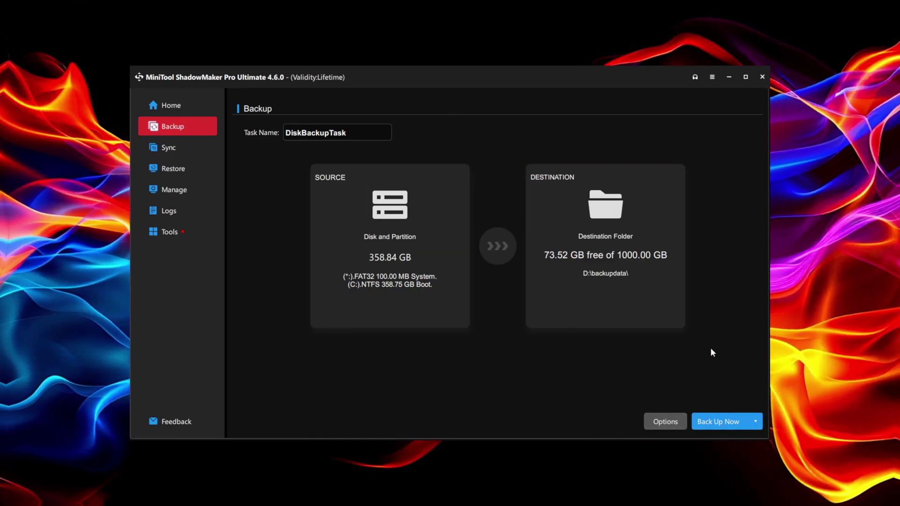
Step: Switch the backup scheme On in the disk backup Options and view the restorable backups list
click(660, 421)
click(435, 132)
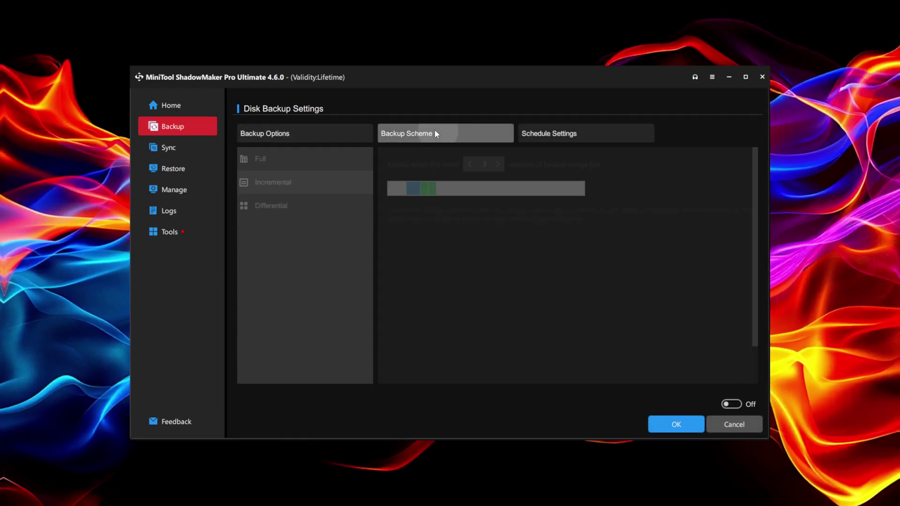
click(731, 404)
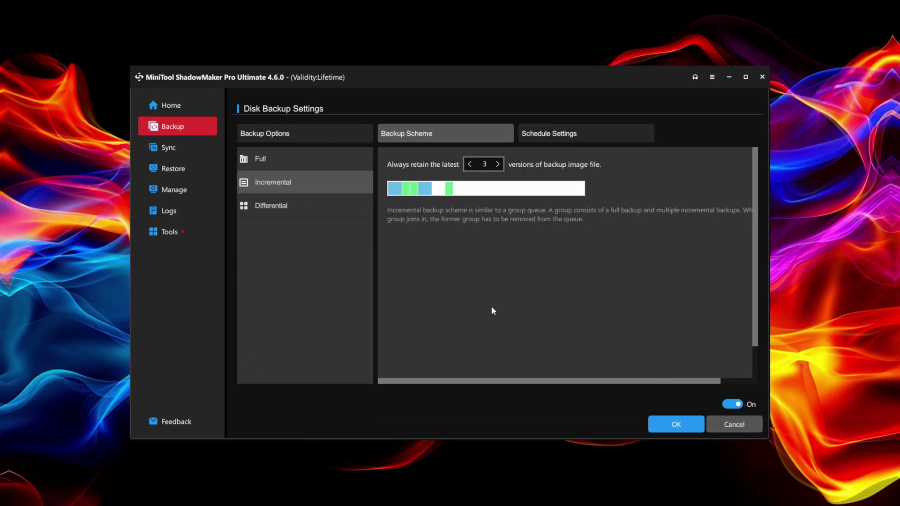
click(198, 166)
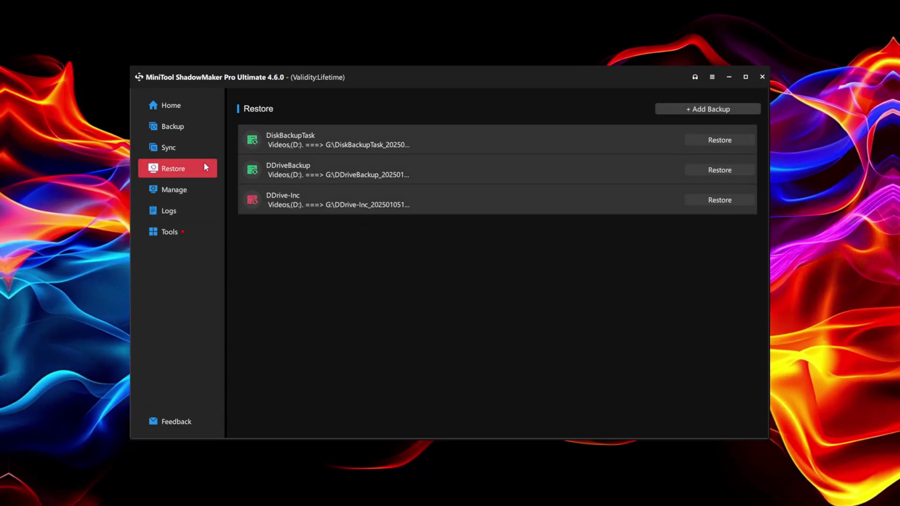
Step: Check the Manage task list, where DDrive-Inc shows failed, and bring up the Tools page
click(195, 184)
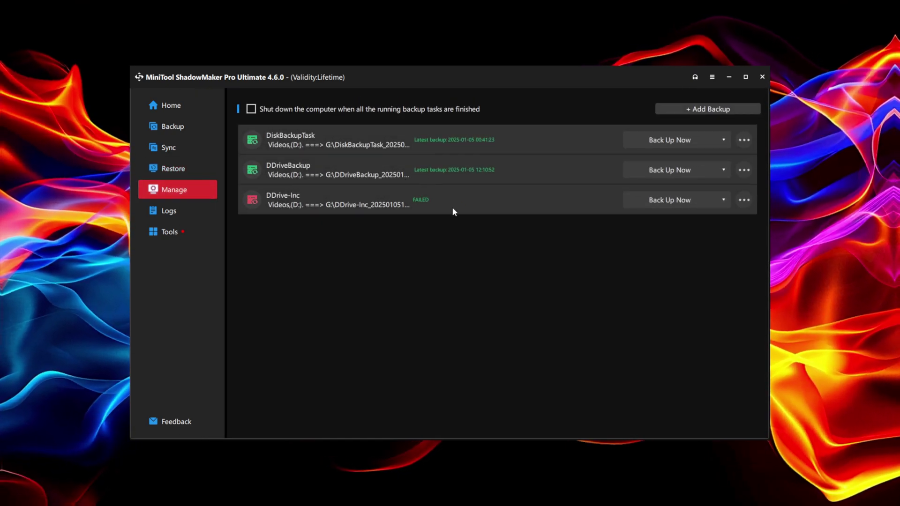
click(193, 233)
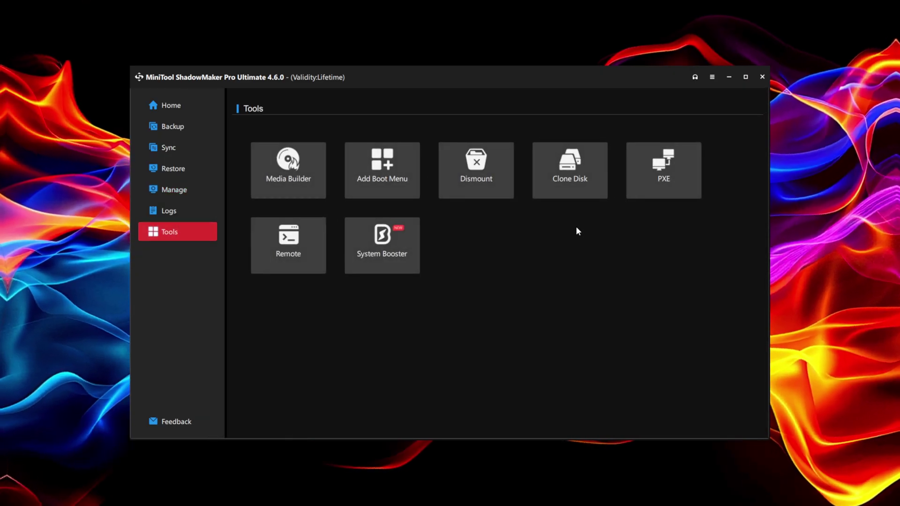